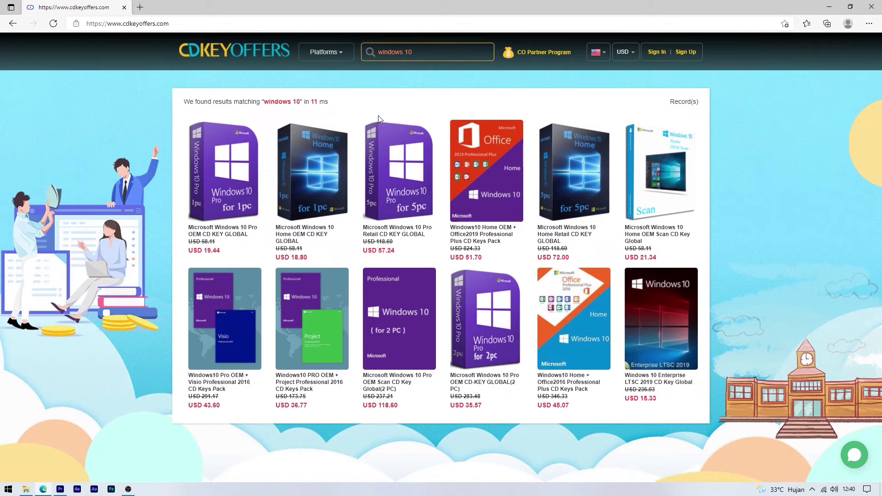
# Start buying one Microsoft Windows 10 Pro OEM CD Key Global for 1 PC, signing in with a Google account.
pyautogui.click(220, 170)
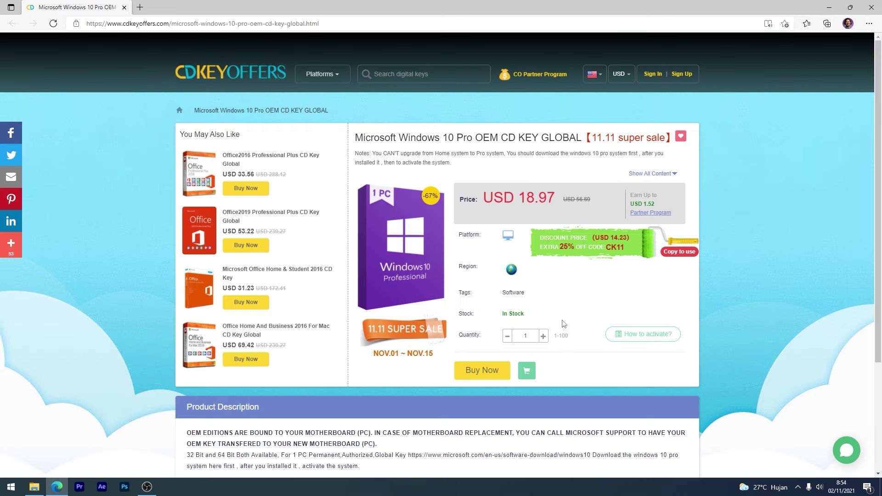
pyautogui.click(491, 371)
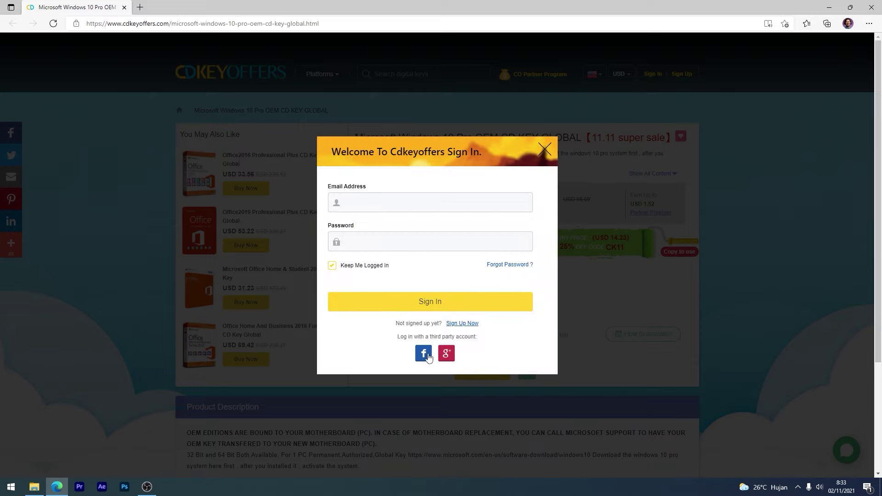
pyautogui.click(447, 354)
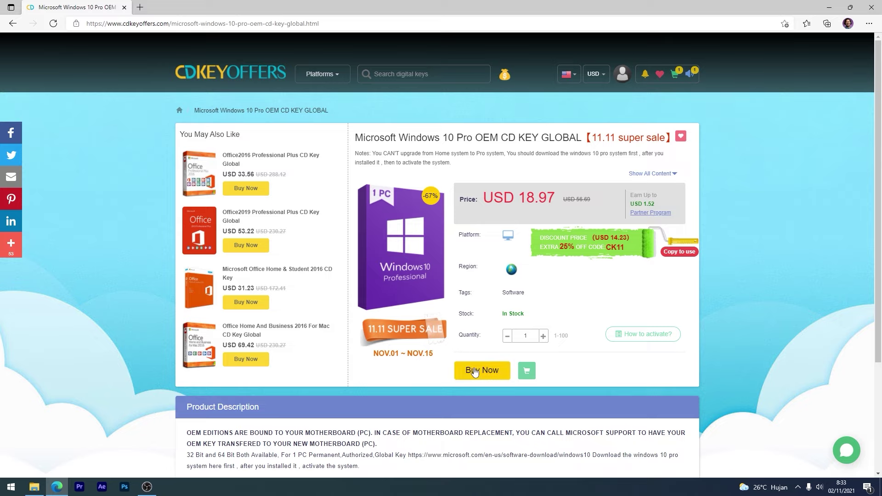
pyautogui.click(476, 373)
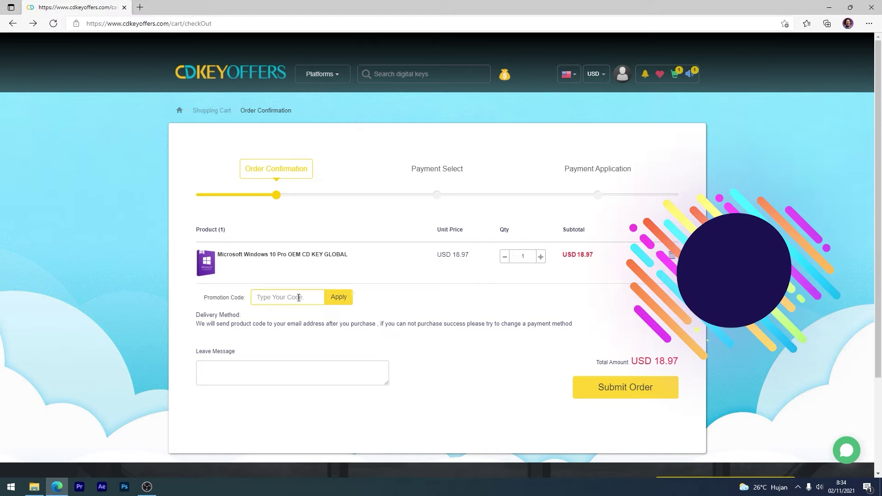
# Apply the promotion code UP20 to the Windows 10 Pro order and submit it for payment selection.
pyautogui.write('UP20')
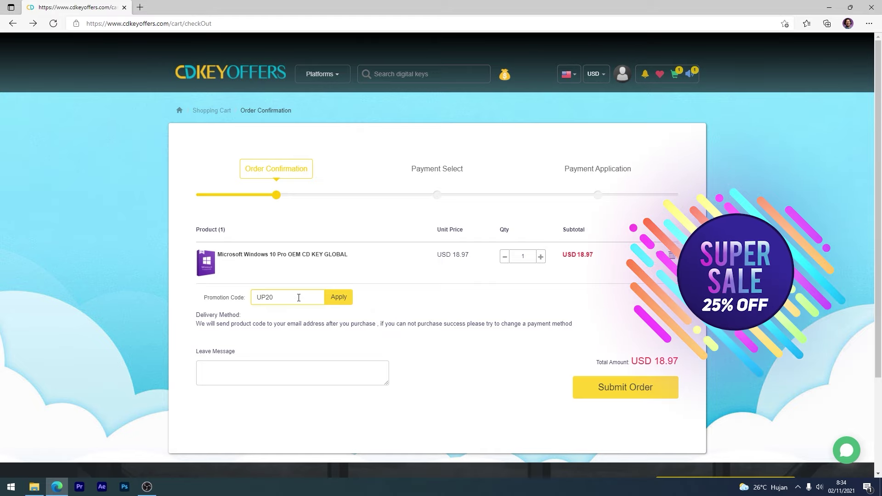
pyautogui.click(338, 299)
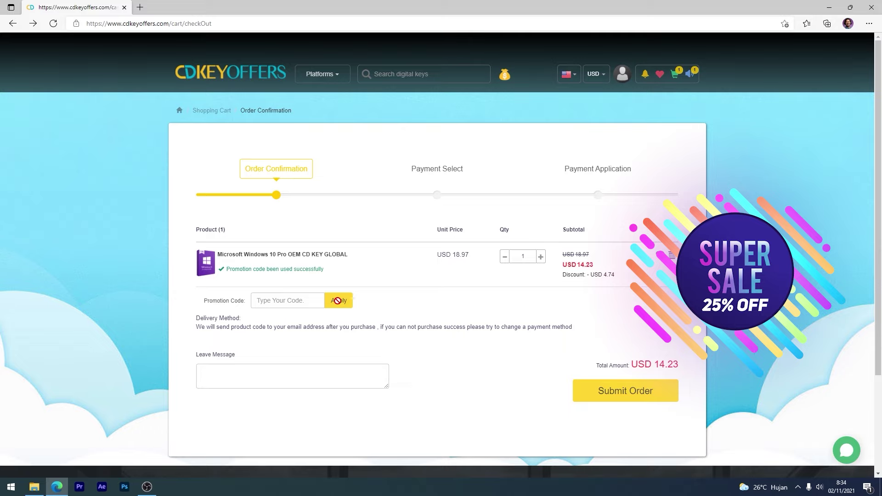
pyautogui.click(600, 392)
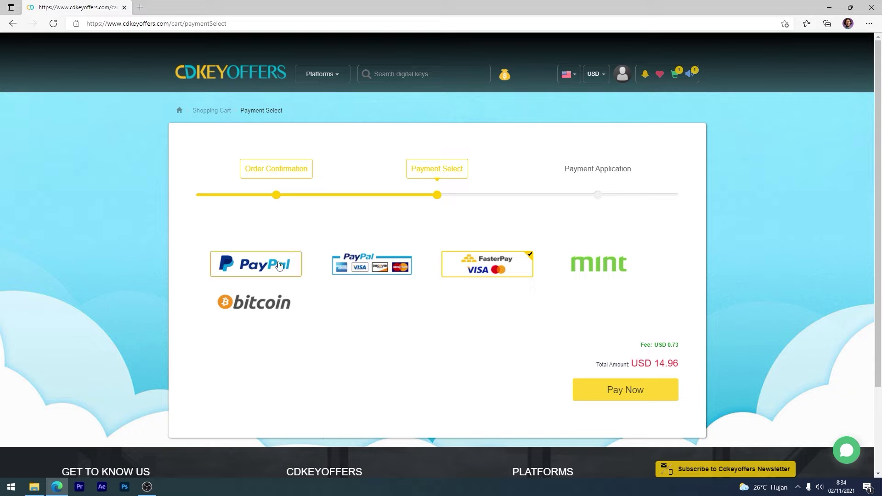
pyautogui.moveTo(508, 268)
pyautogui.moveTo(283, 311)
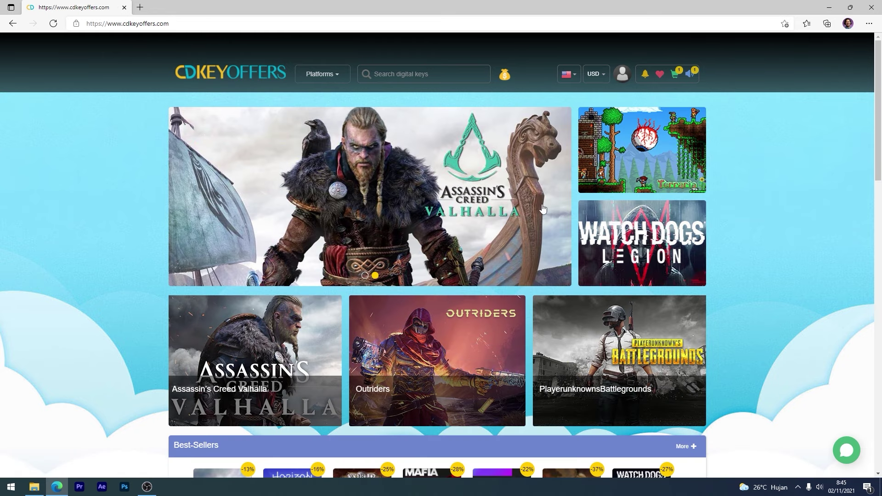
# View the product key of the completed Windows 10 Pro order in the account's purchased orders.
pyautogui.click(623, 75)
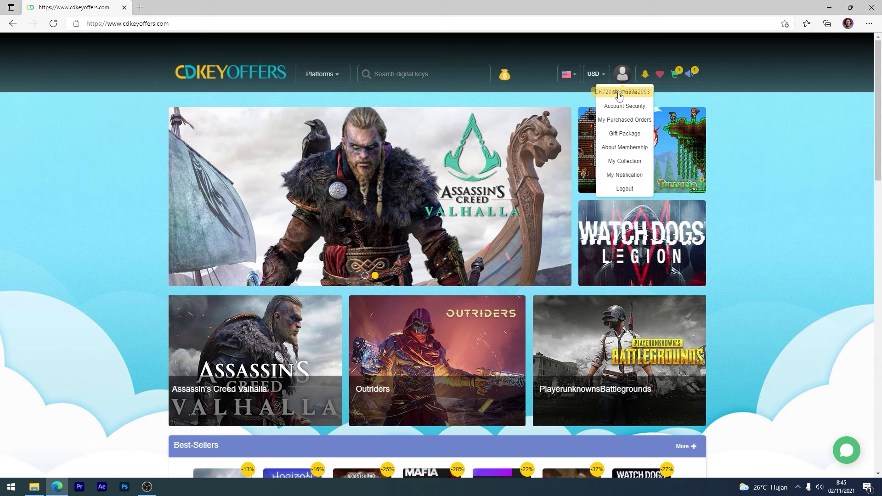
pyautogui.click(609, 122)
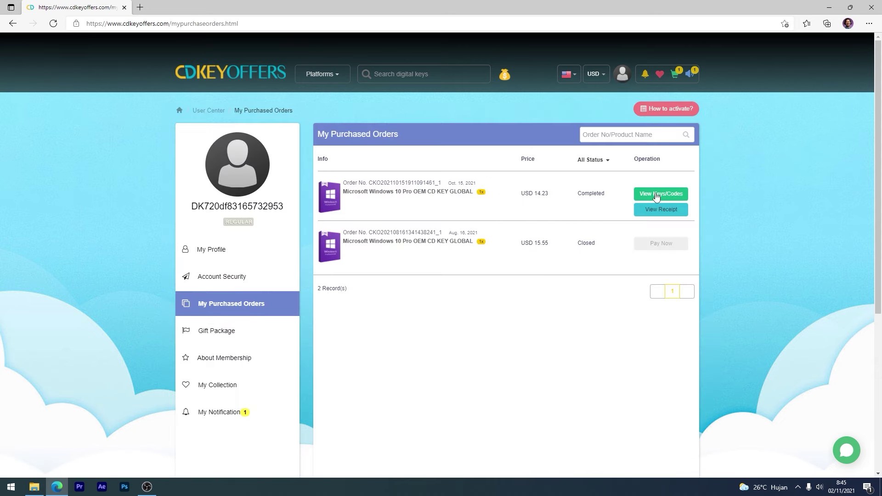
pyautogui.click(657, 195)
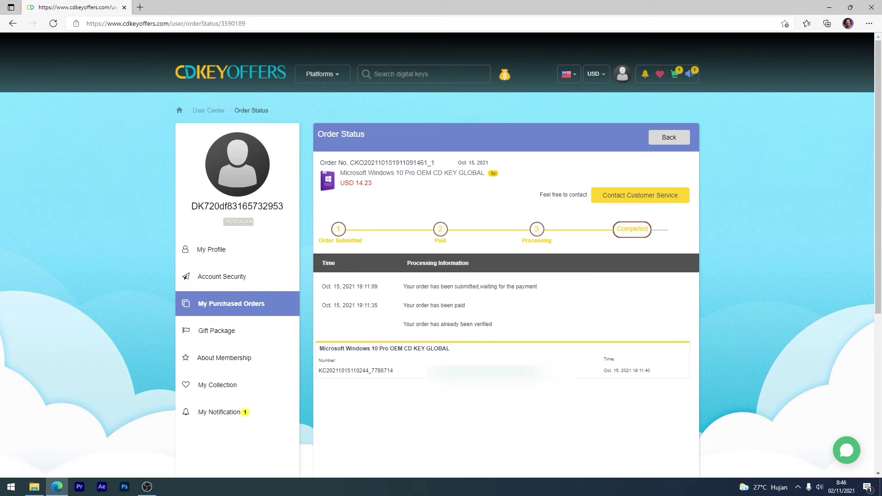
pyautogui.moveTo(517, 371); pyautogui.dragTo(430, 371)
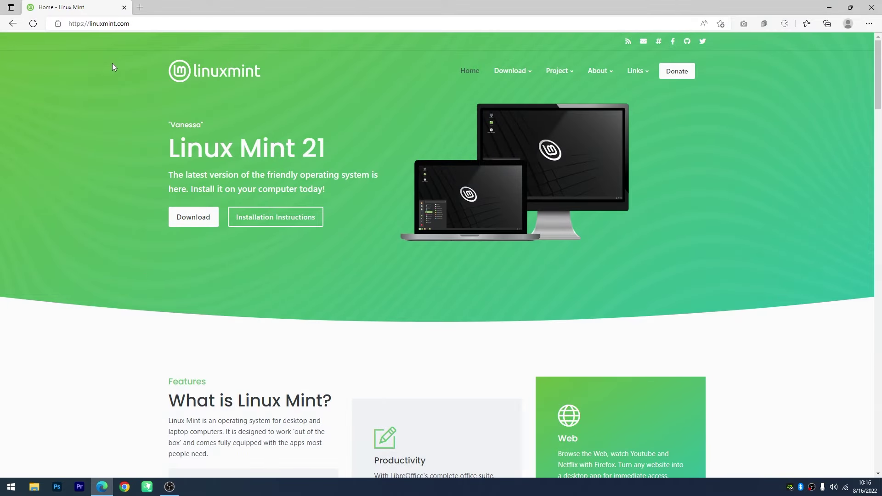
# Review the Linux Mint 21 editions on the download page and choose the Cinnamon Edition for download.
pyautogui.click(189, 217)
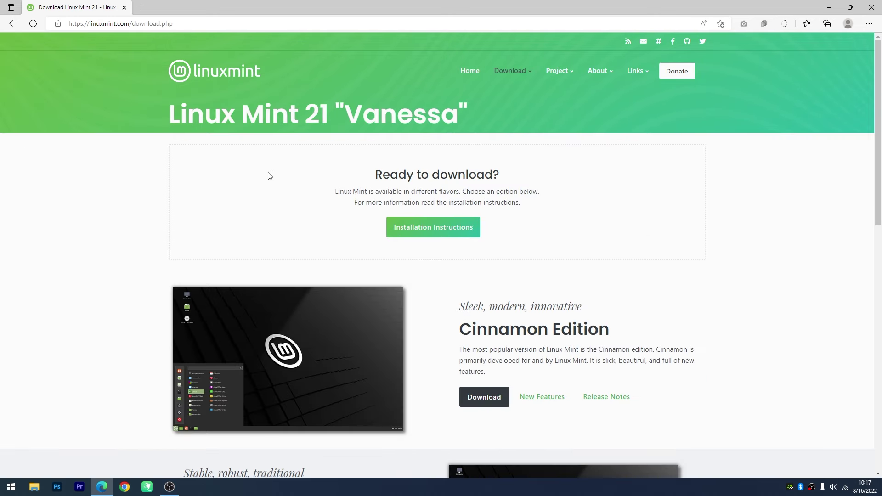
pyautogui.scroll(-4, 270, 176)
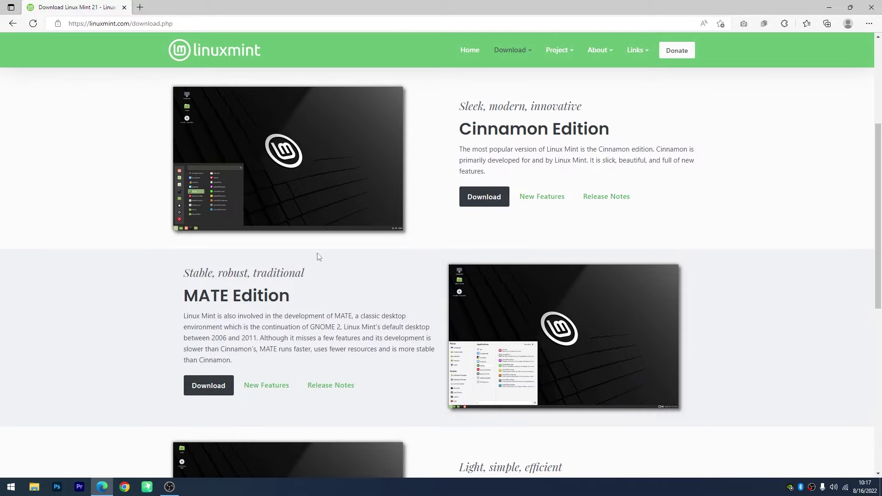
pyautogui.scroll(-3, 282, 274)
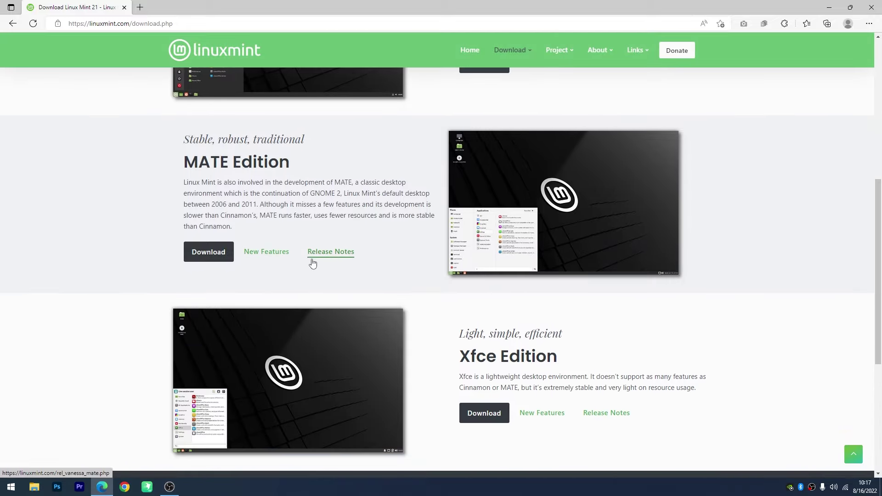
pyautogui.scroll(-4, 312, 260)
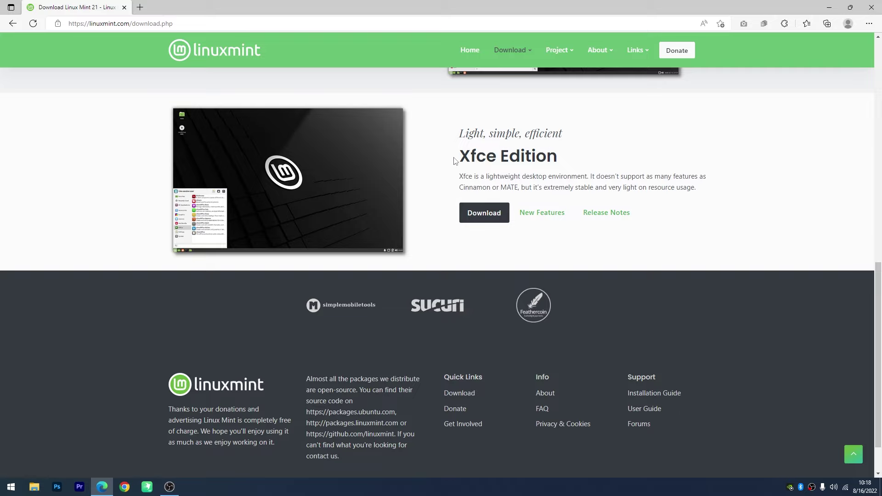
pyautogui.scroll(4, 454, 161)
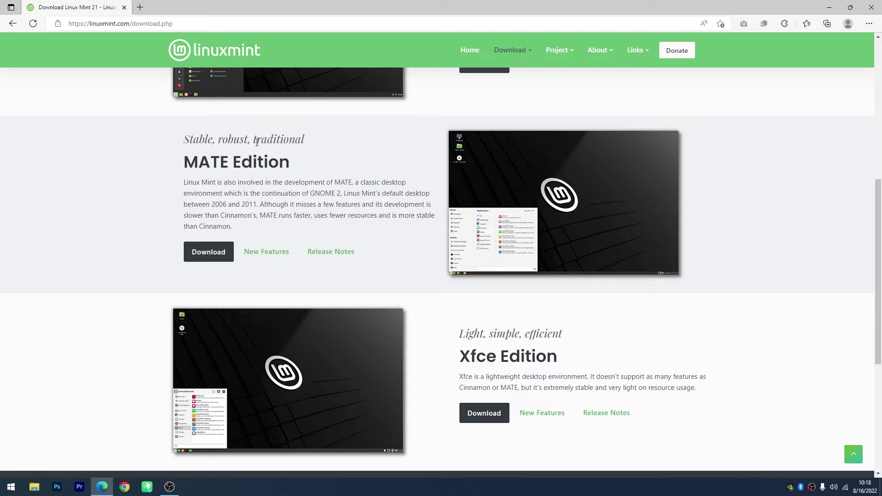
pyautogui.scroll(5, 246, 171)
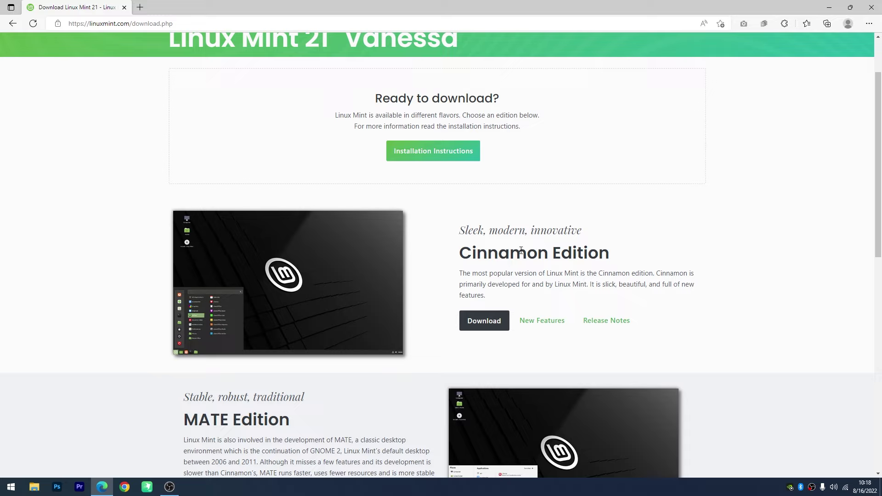
pyautogui.click(478, 321)
# Download the 64-bit Linux Mint 21 Cinnamon ISO from the Singapore mirror 0x.sg.
pyautogui.scroll(-8, 351, 281)
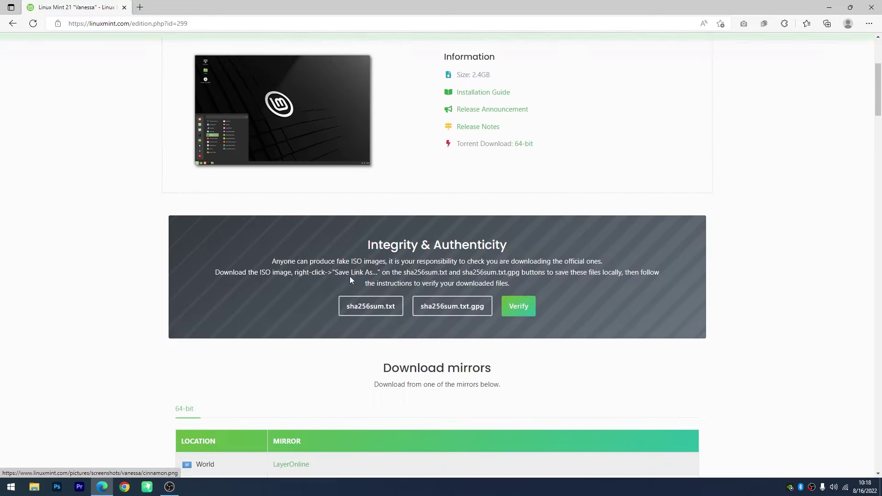
pyautogui.scroll(-1, 351, 281)
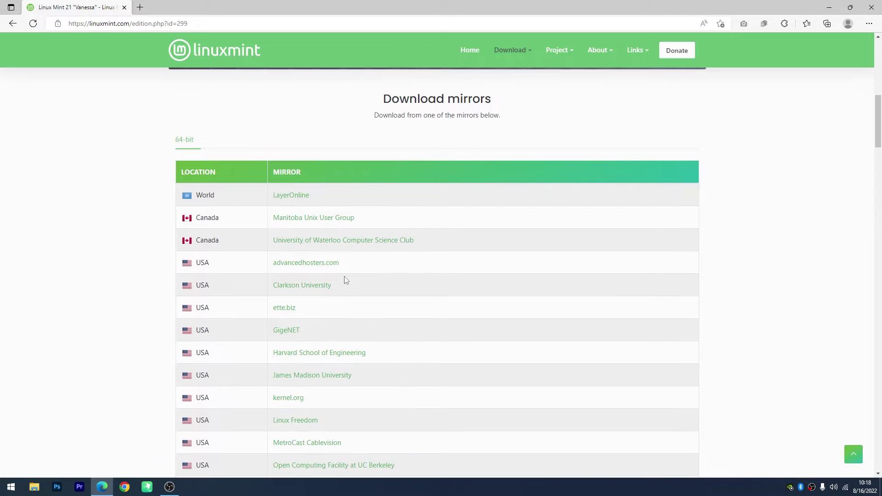
pyautogui.scroll(-3, 349, 279)
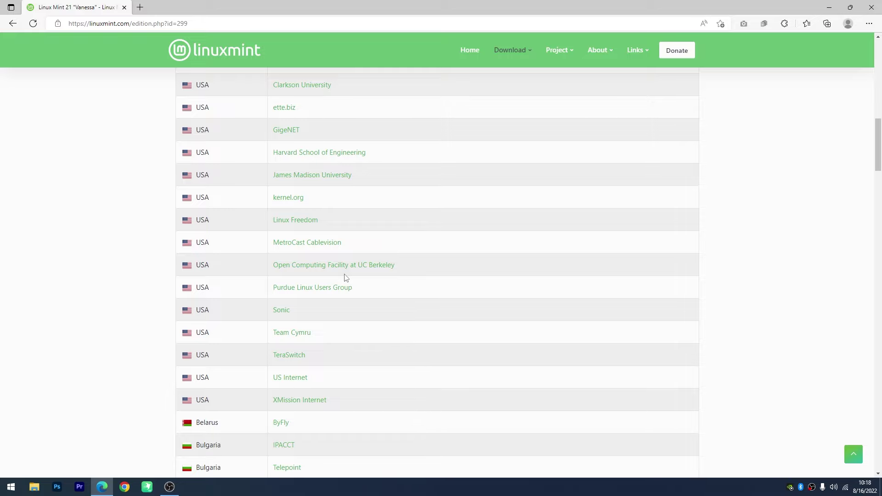
pyautogui.scroll(-8, 346, 278)
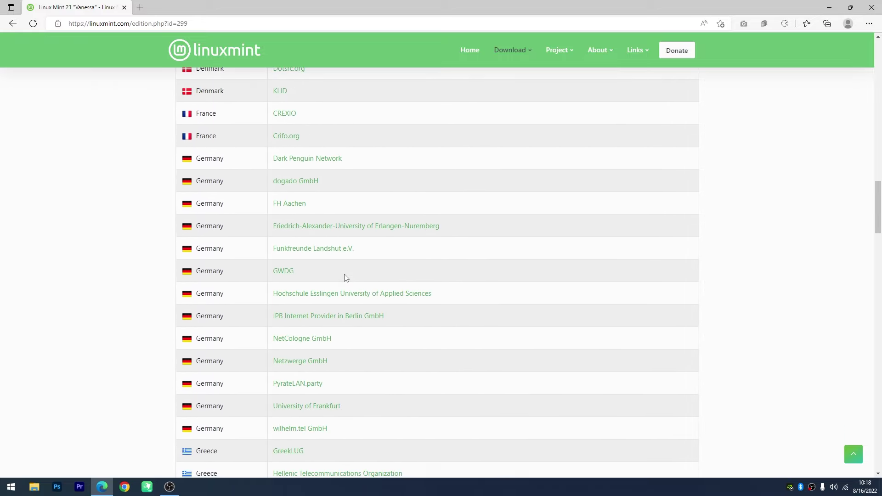
pyautogui.scroll(-7, 346, 278)
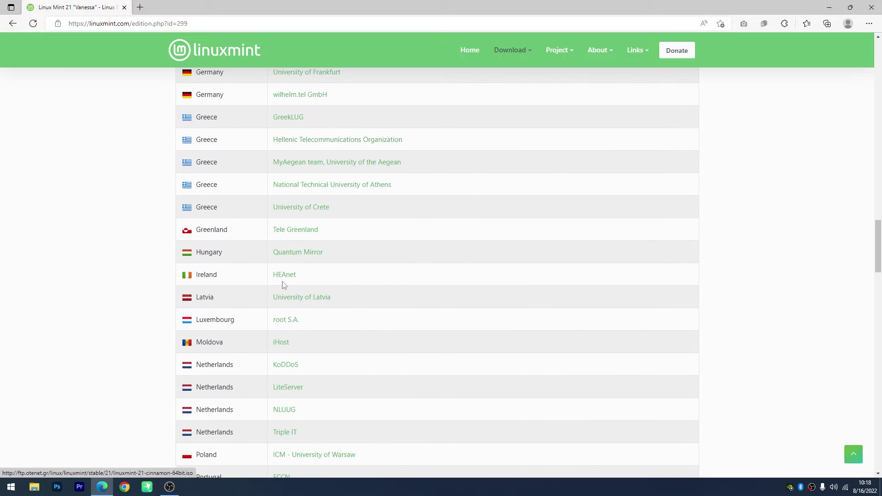
pyautogui.scroll(-5, 269, 286)
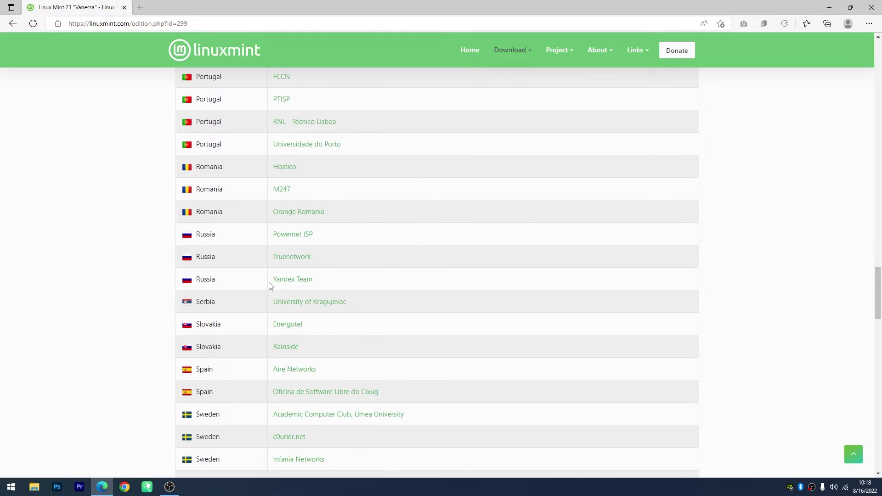
pyautogui.scroll(-2, 270, 286)
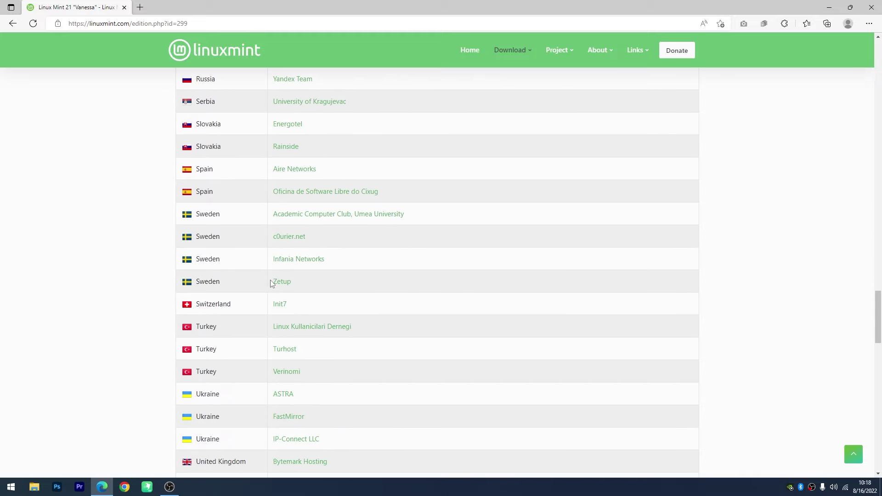
pyautogui.scroll(-2, 270, 281)
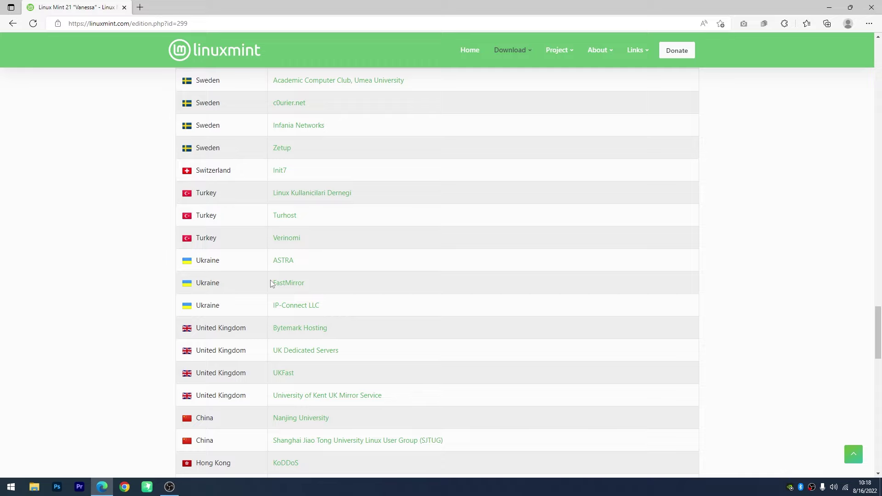
pyautogui.scroll(-2, 271, 284)
pyautogui.scroll(3, 252, 267)
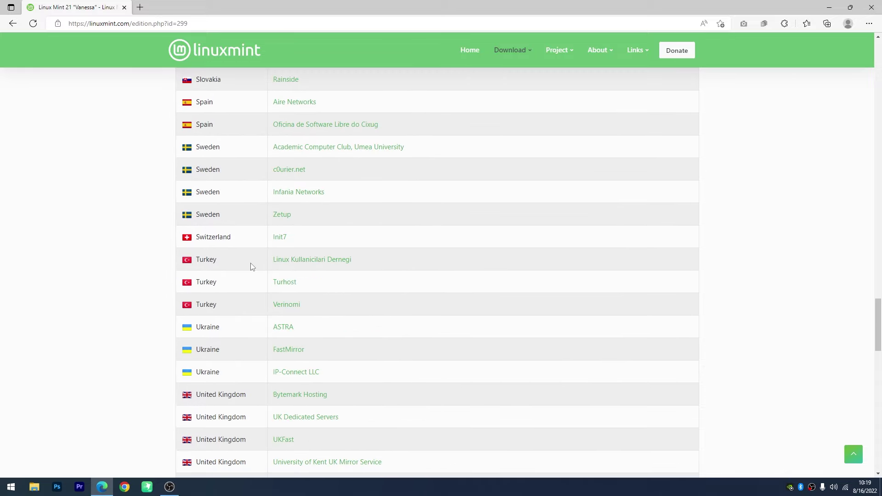
pyautogui.scroll(-5, 253, 267)
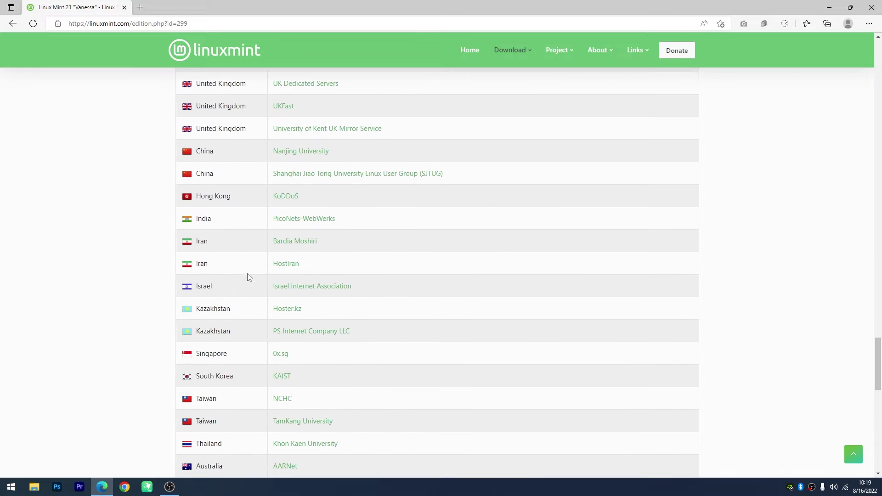
pyautogui.click(282, 360)
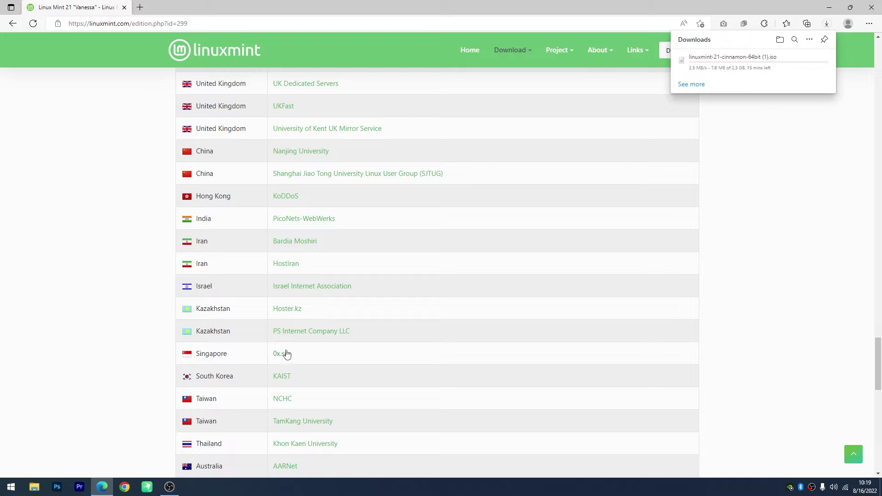
pyautogui.moveTo(700, 69)
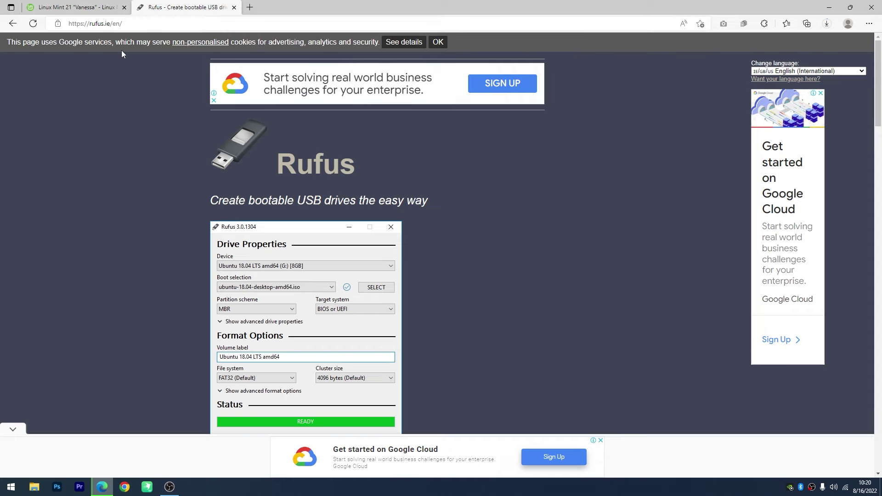
# Download Rufus 3.20 Portable from the Rufus site and dismiss the advertisement.
pyautogui.scroll(-10, 76, 248)
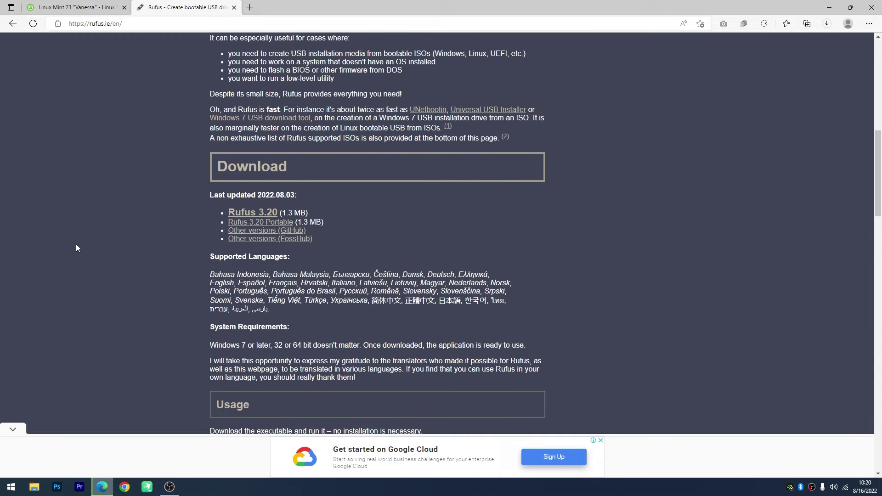
pyautogui.click(264, 225)
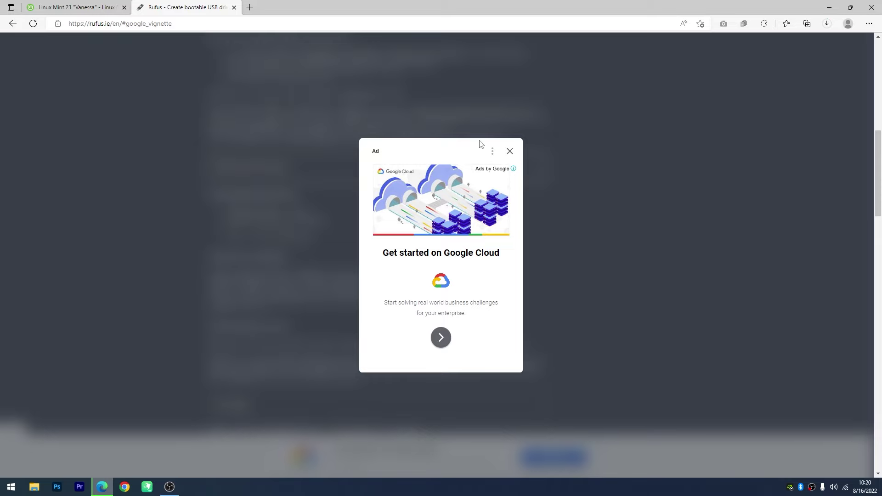
pyautogui.click(507, 153)
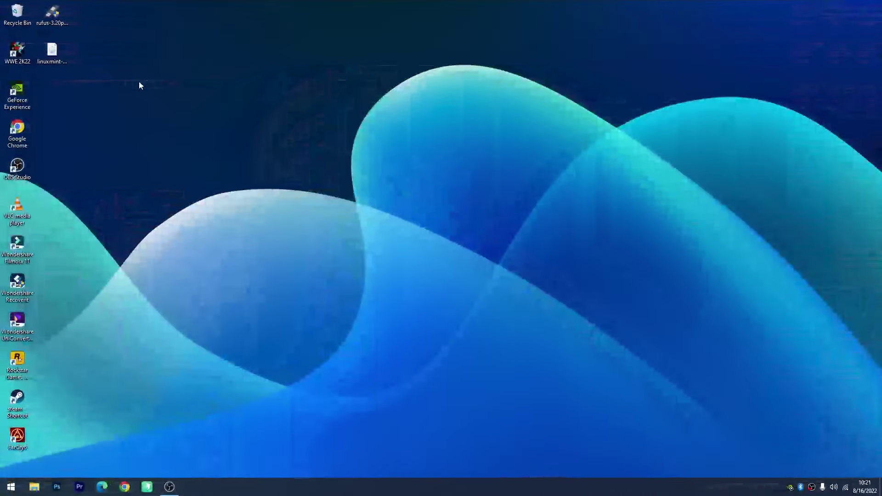
# Locate the Linux Mint ISO and the Rufus 3.20 portable executable on the desktop.
pyautogui.click(50, 55)
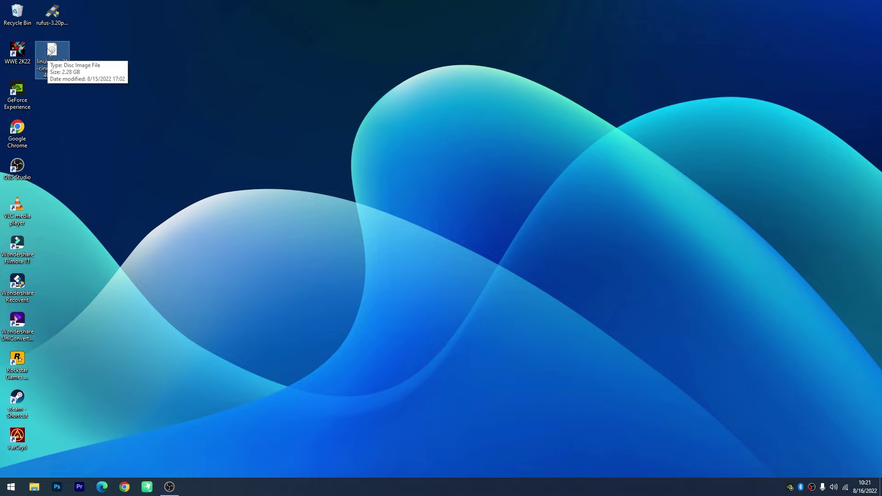
pyautogui.click(51, 14)
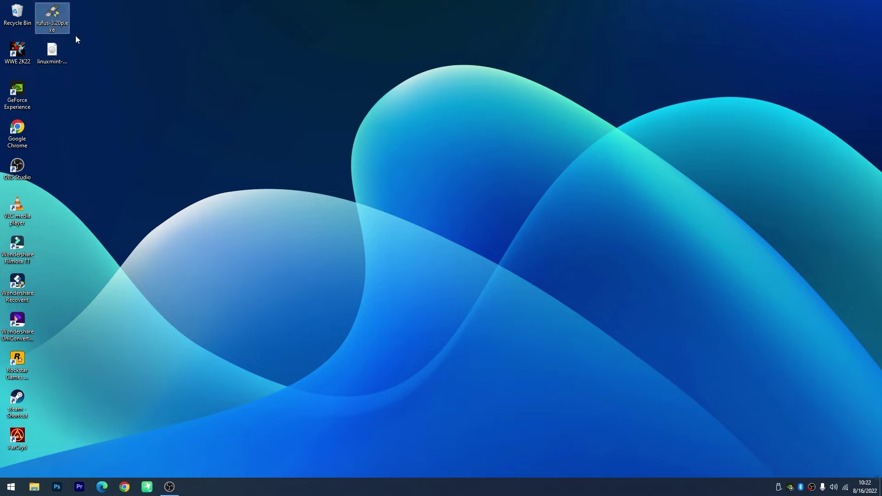
# Launch Rufus 3.20, check the listed USB device, and load linuxmint-21-cinnamon-64bit.iso from the desktop as the boot image.
pyautogui.doubleClick(54, 18)
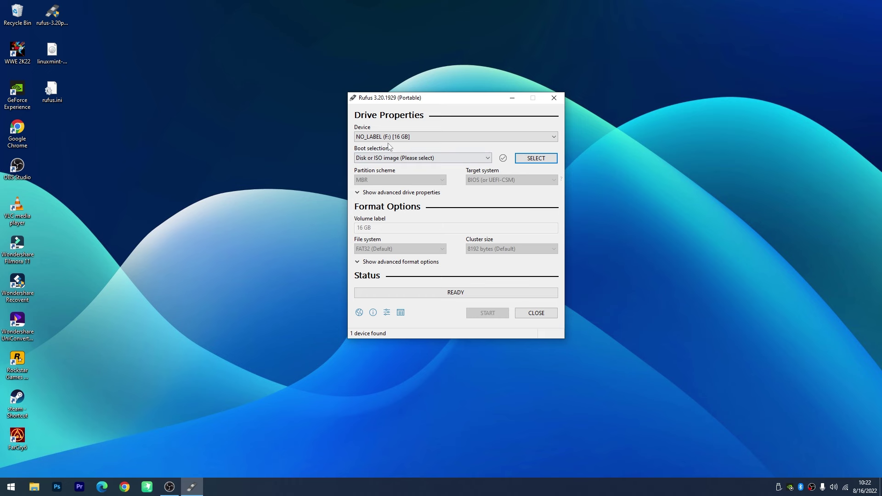
pyautogui.click(385, 138)
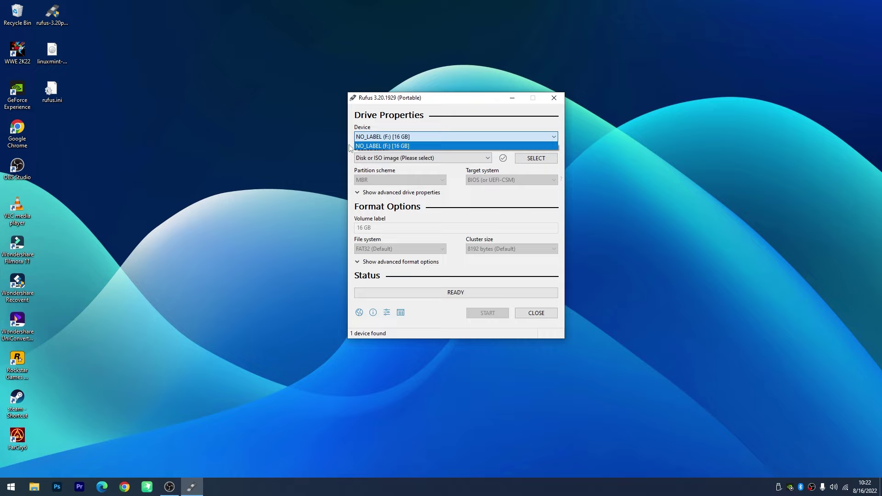
pyautogui.click(405, 119)
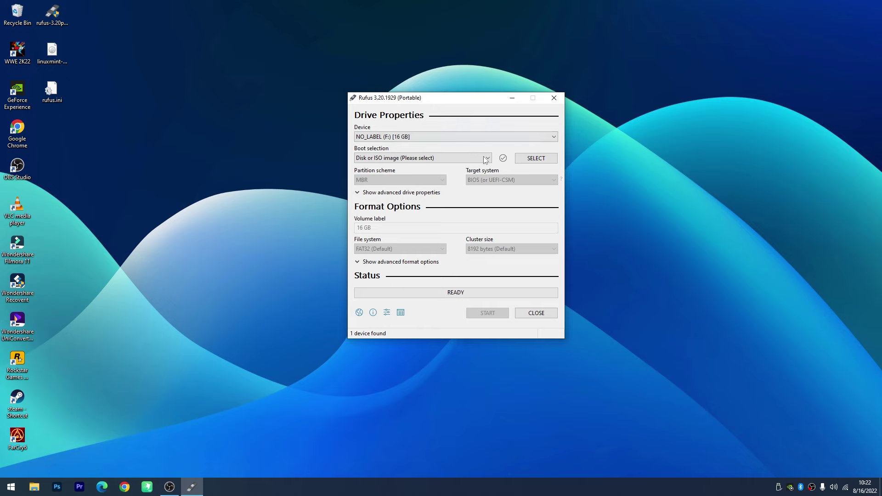
pyautogui.click(536, 158)
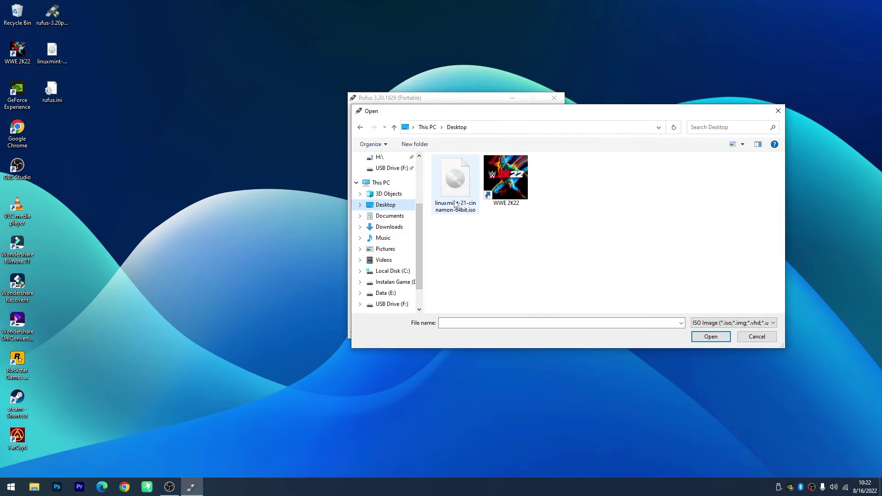
pyautogui.click(456, 177)
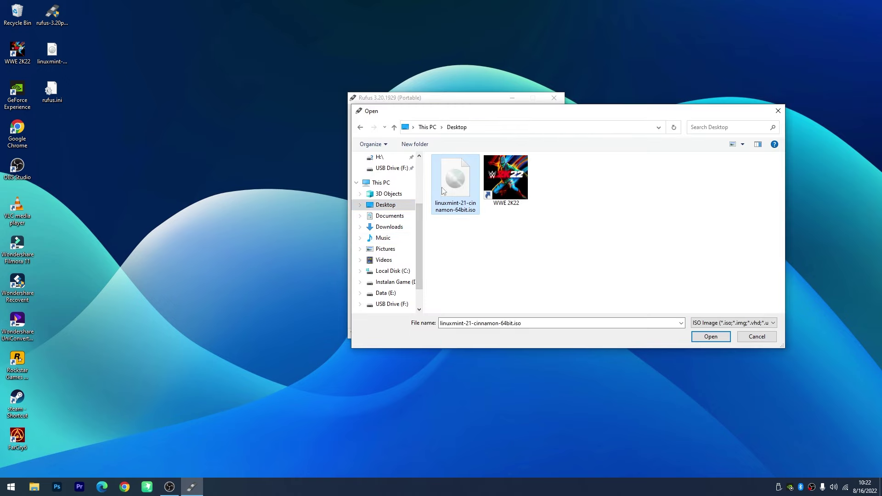
pyautogui.click(699, 338)
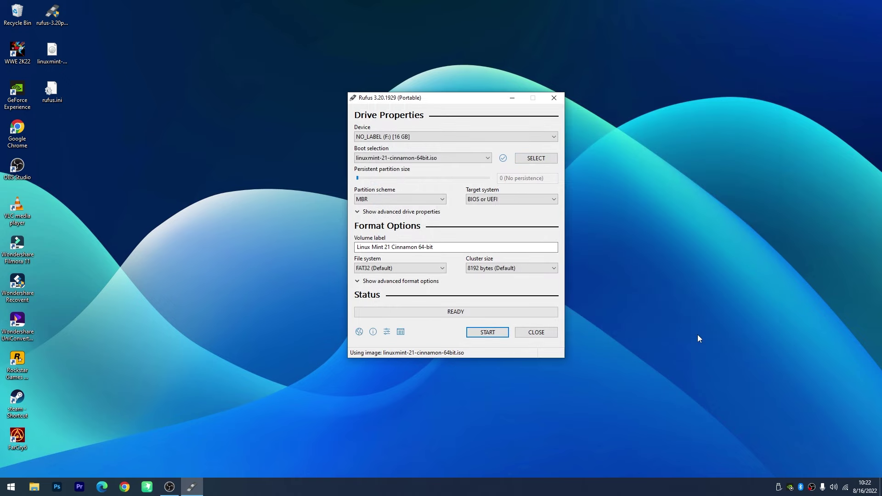
# Review the partition scheme choices in Rufus, then check Disk 1's partition style in its Disk Management volume properties.
pyautogui.click(366, 199)
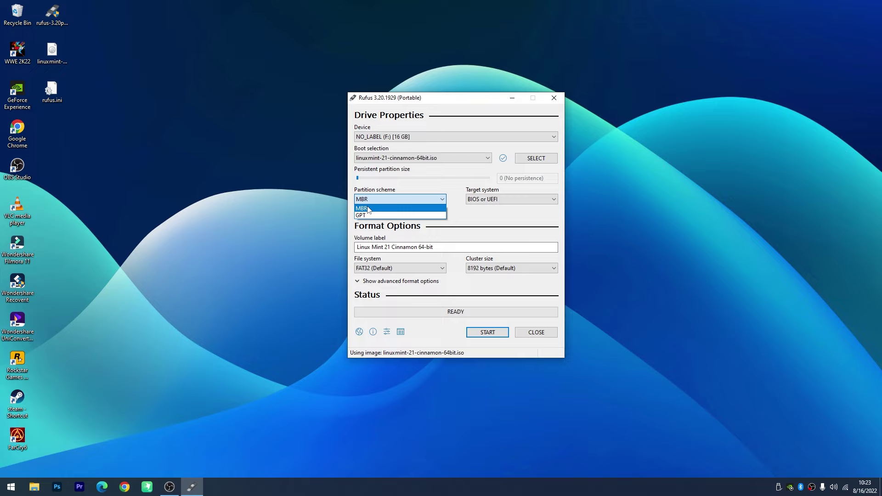
pyautogui.click(265, 203)
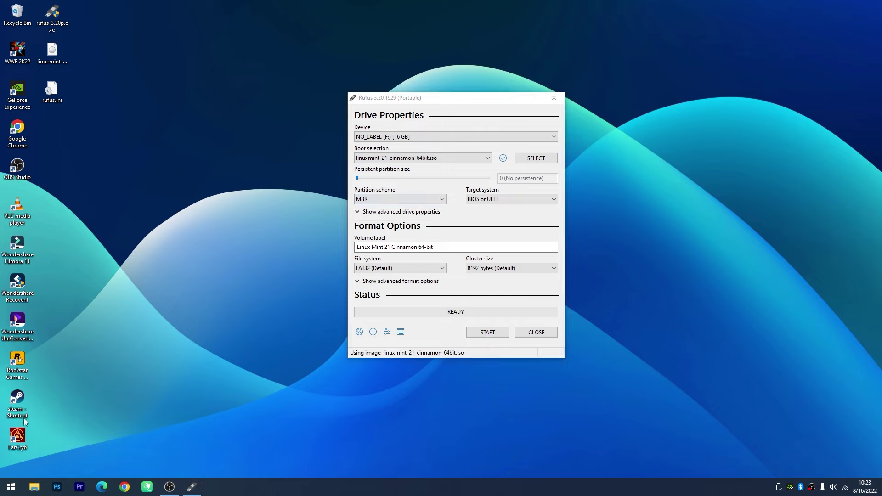
pyautogui.rightClick(5, 490)
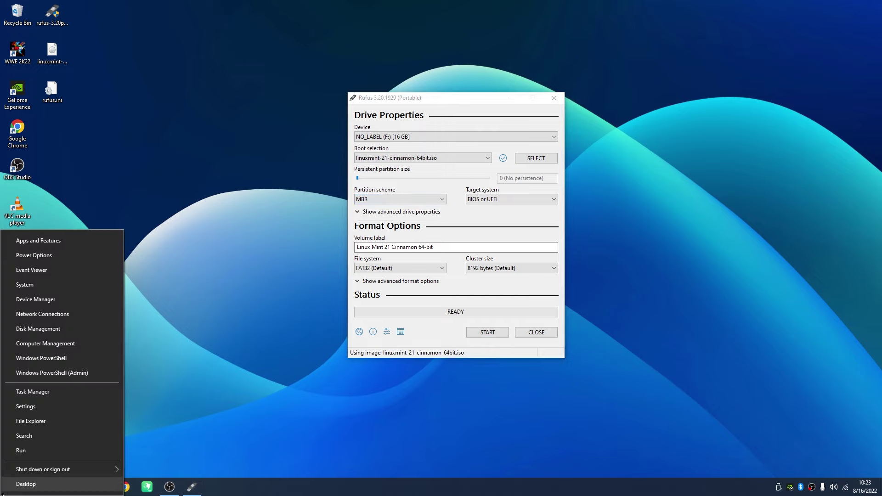
pyautogui.click(48, 334)
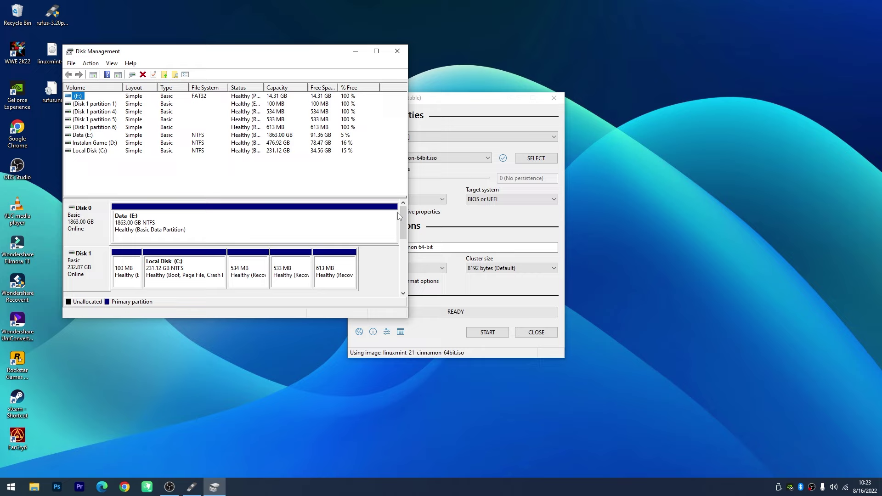
pyautogui.rightClick(85, 265)
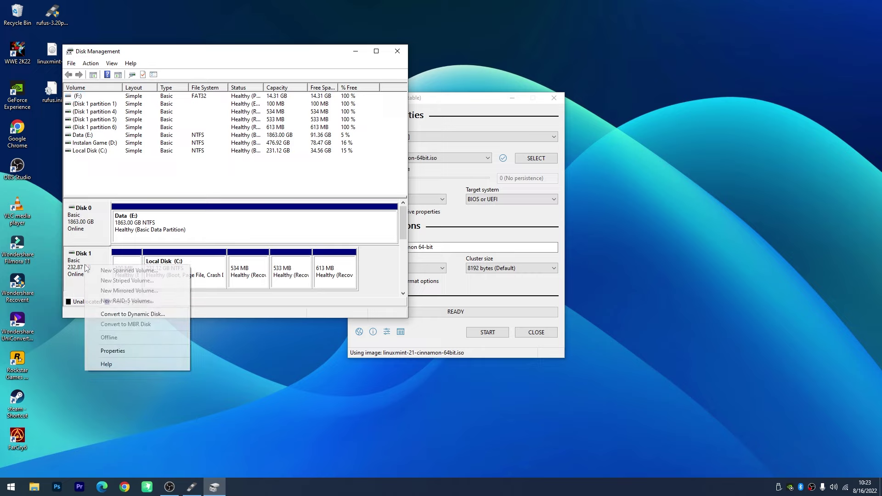
pyautogui.click(116, 350)
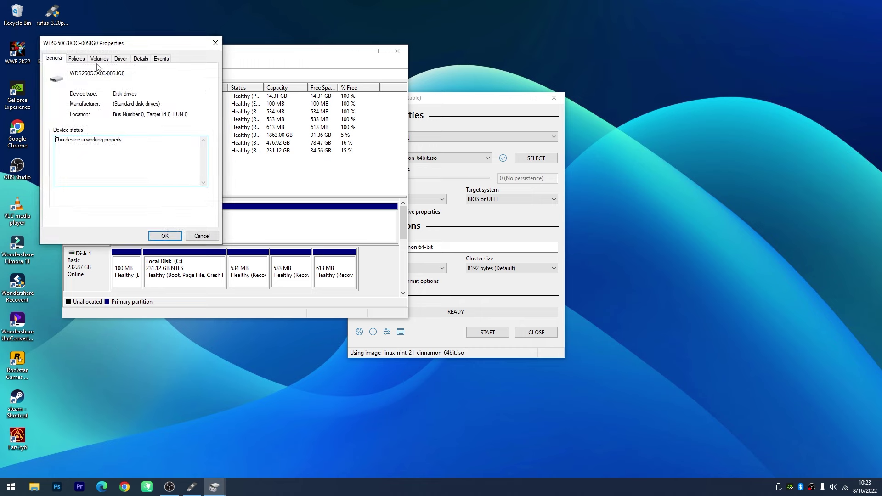
pyautogui.click(98, 59)
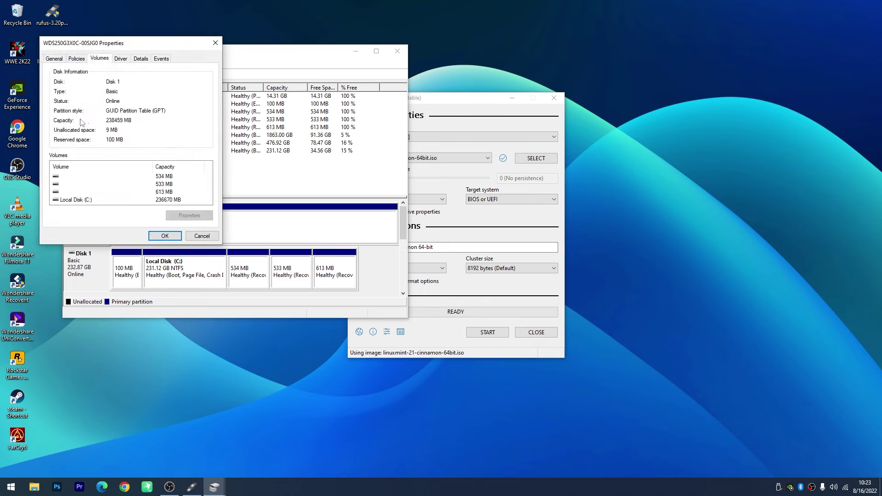
# Set the Rufus partition scheme to GPT and close the disk properties and Disk Management.
pyautogui.click(474, 113)
pyautogui.click(391, 197)
pyautogui.click(381, 215)
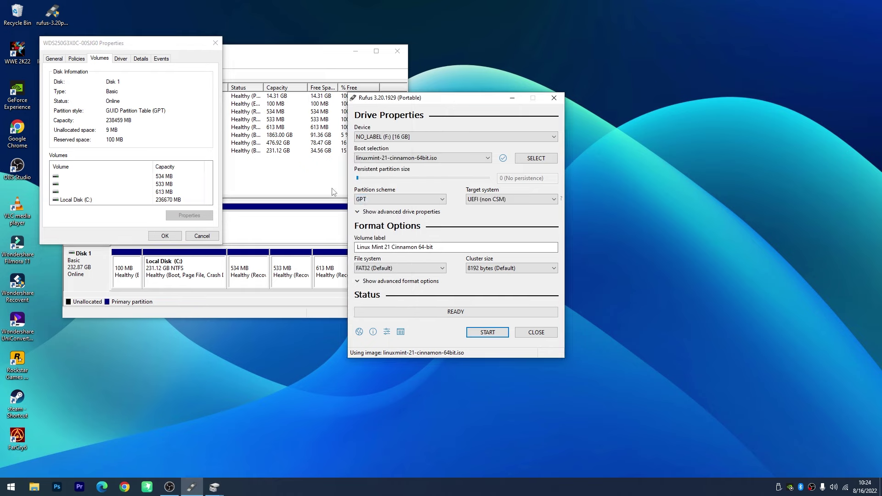
pyautogui.click(379, 201)
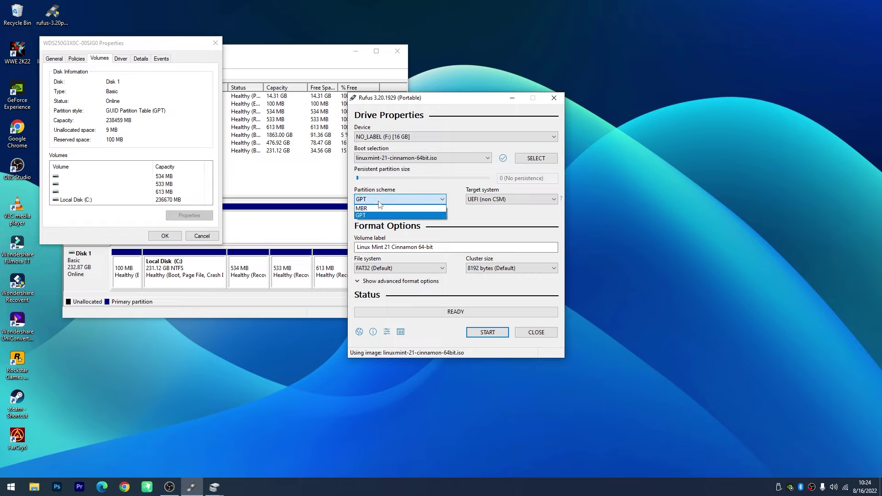
pyautogui.click(183, 122)
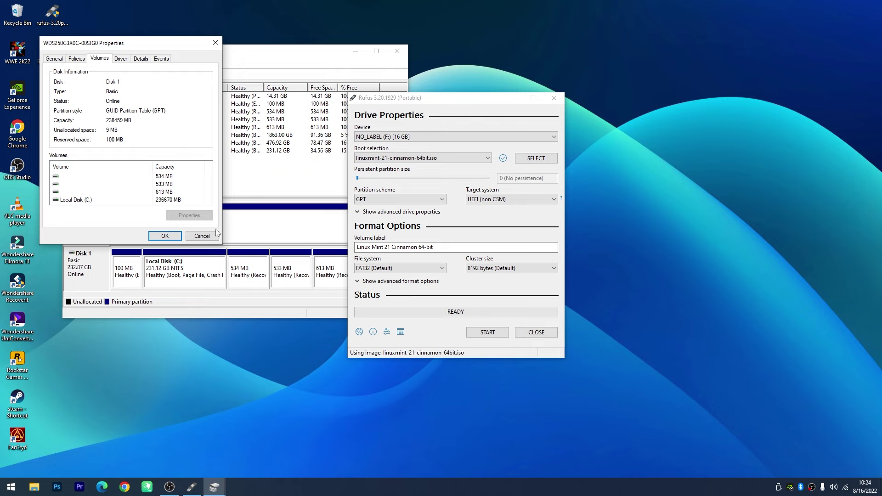
pyautogui.click(165, 237)
pyautogui.click(398, 51)
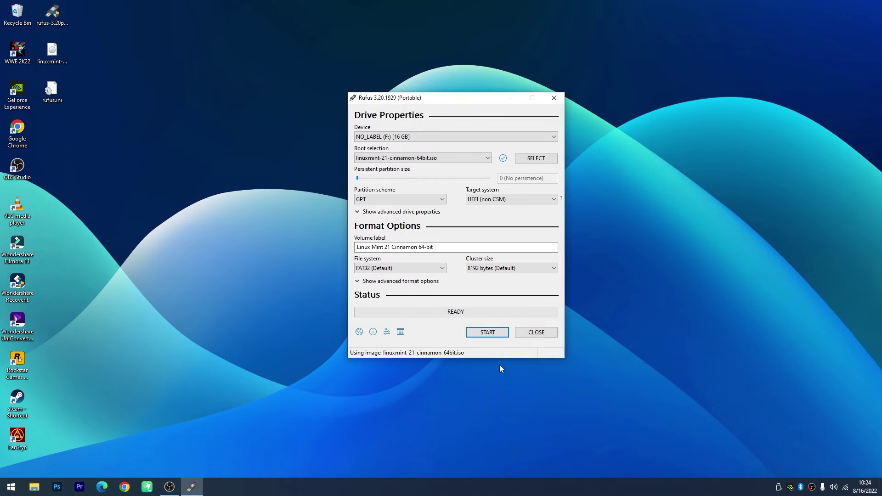
# Write the Linux Mint image to the USB drive in the recommended ISO Image mode and close Rufus when it finishes.
pyautogui.click(488, 332)
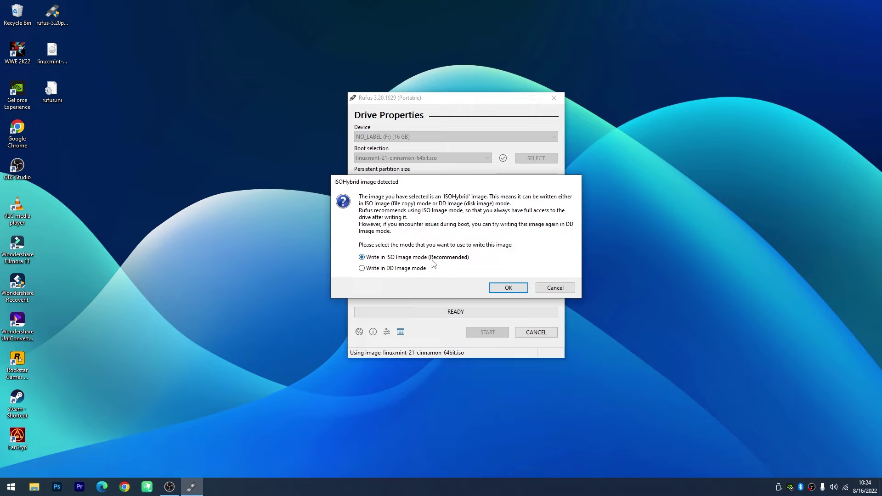
pyautogui.click(501, 289)
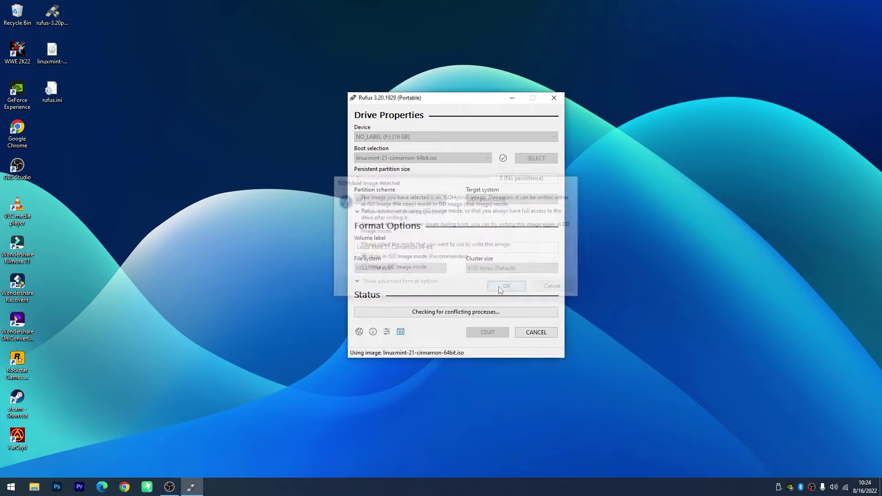
pyautogui.click(481, 280)
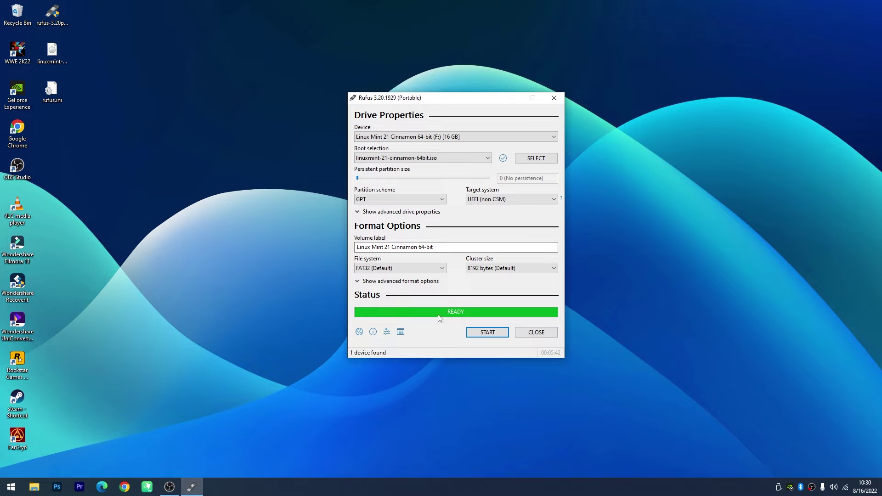
pyautogui.click(554, 98)
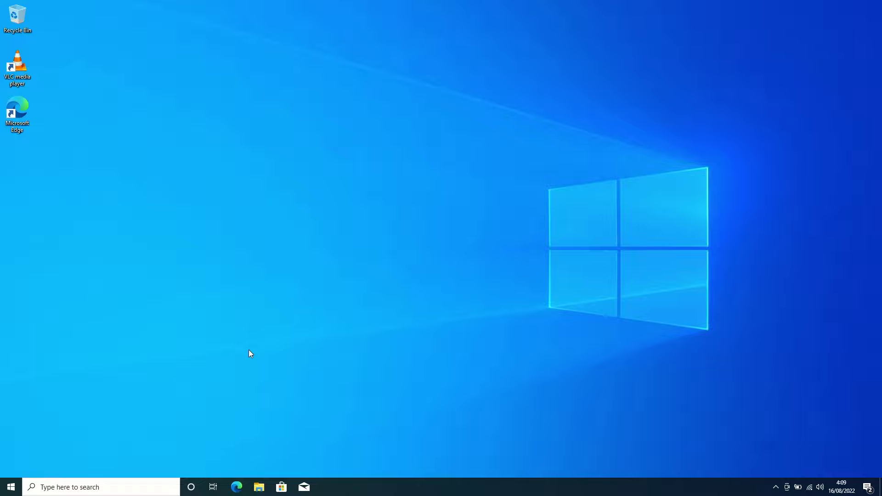
# Shrink the C: volume by 51200 MB in Disk Management to free unallocated space, and close Disk Management.
pyautogui.rightClick(11, 488)
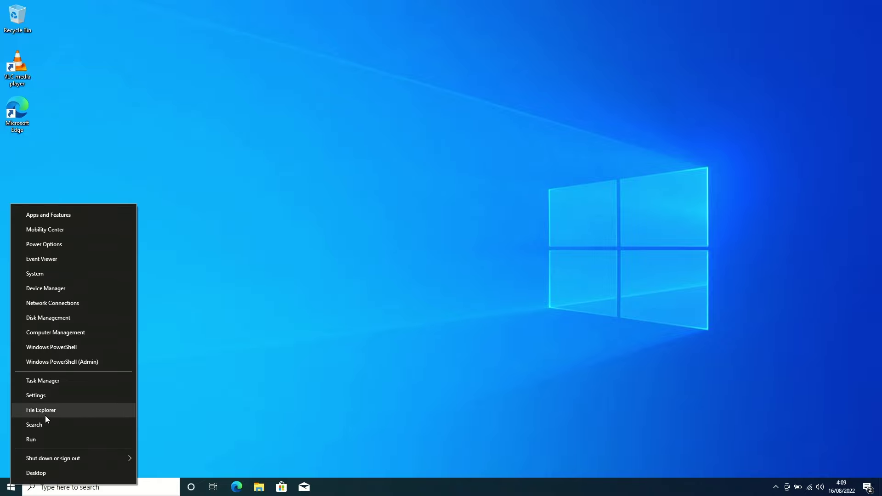
pyautogui.click(61, 318)
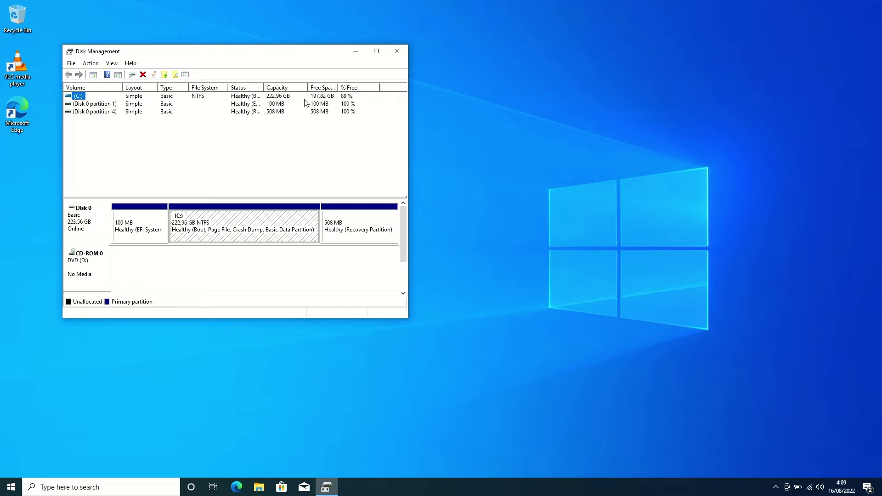
pyautogui.rightClick(233, 223)
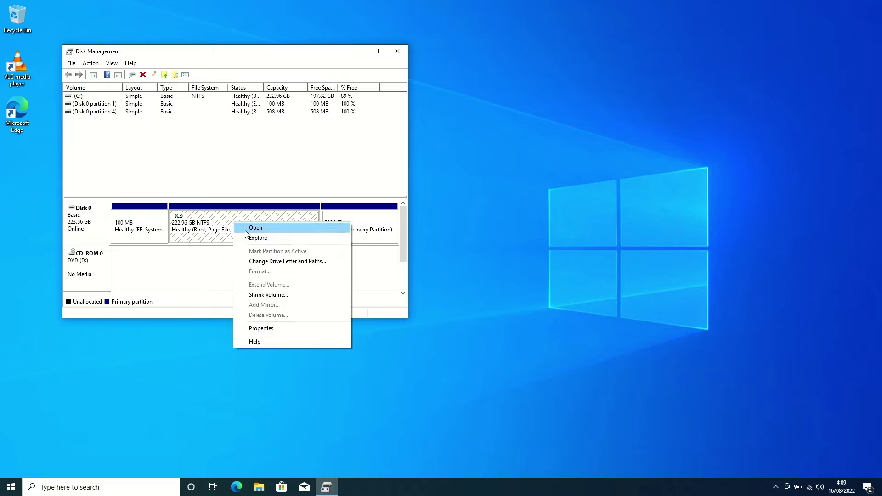
pyautogui.click(276, 296)
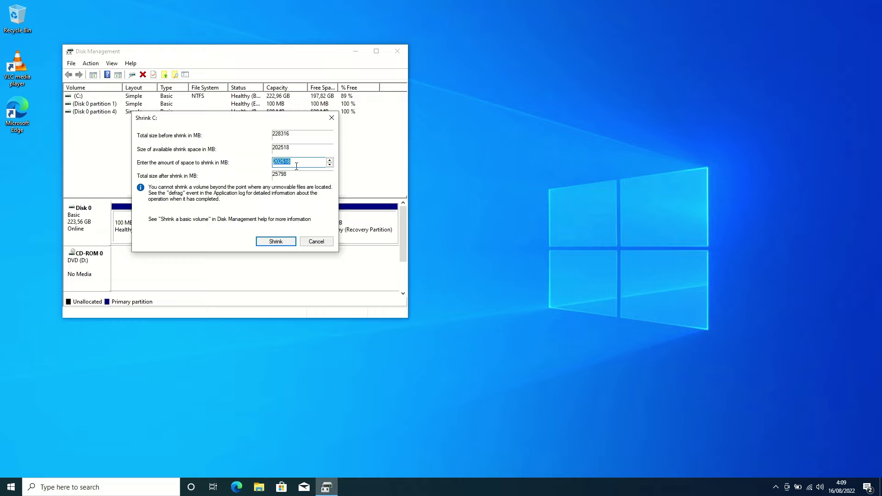
pyautogui.doubleClick(296, 165)
pyautogui.write('51200')
pyautogui.click(274, 241)
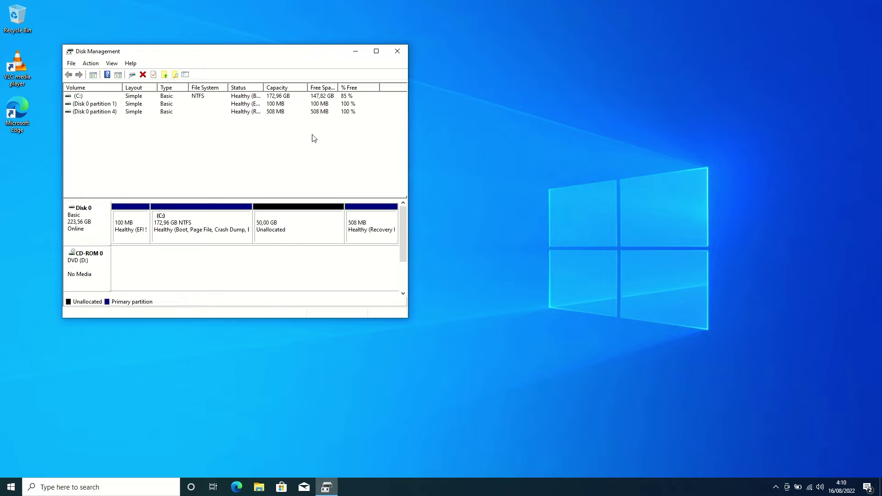
pyautogui.click(394, 57)
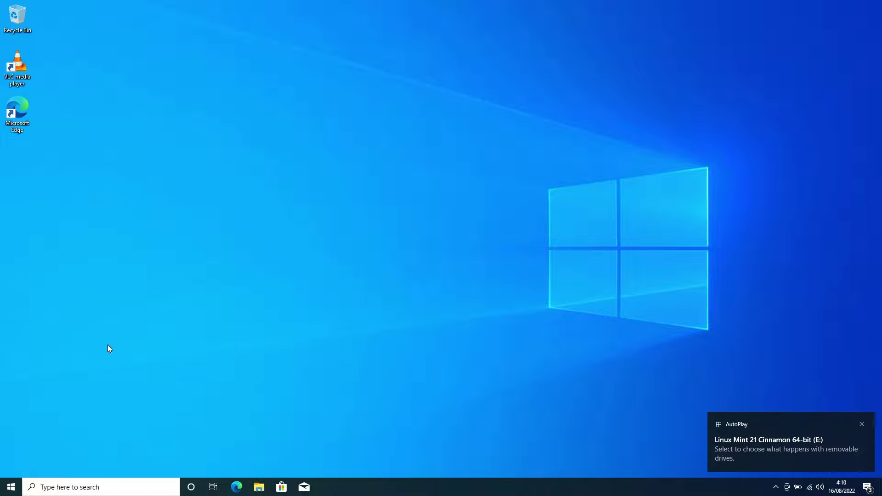
# Restart the computer from Windows to reach the BIOS setup.
pyautogui.click(19, 483)
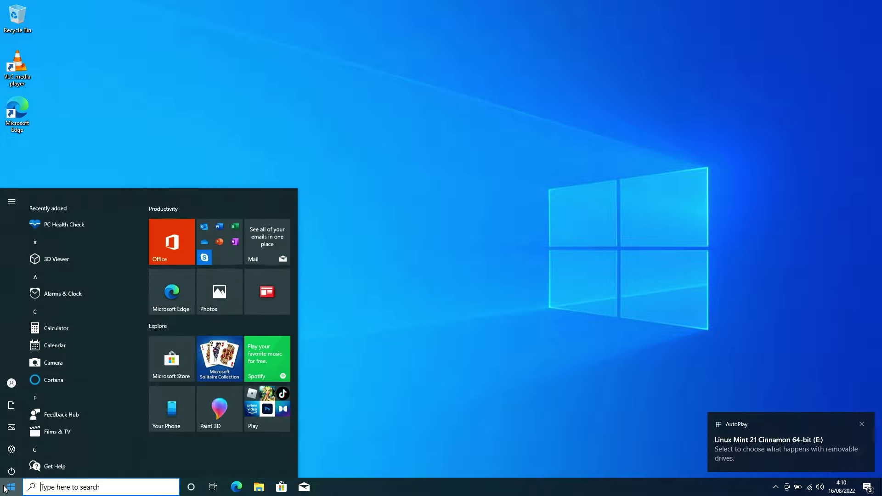
pyautogui.click(18, 469)
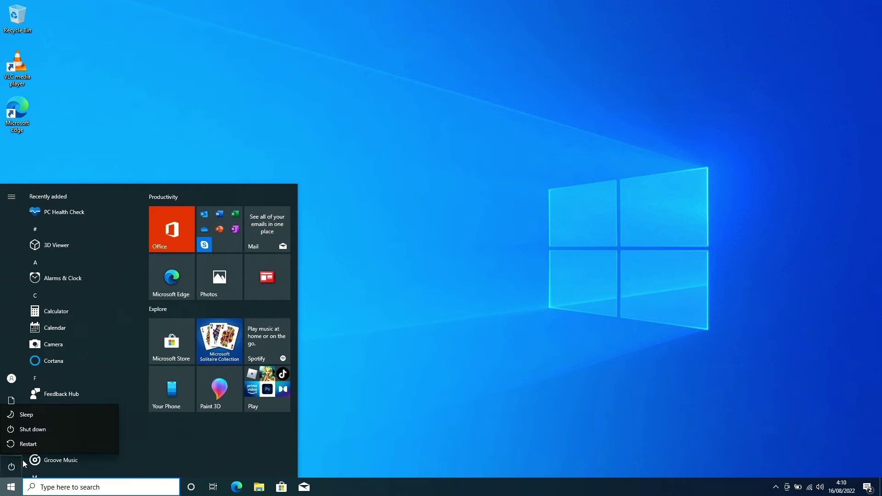
pyautogui.click(30, 448)
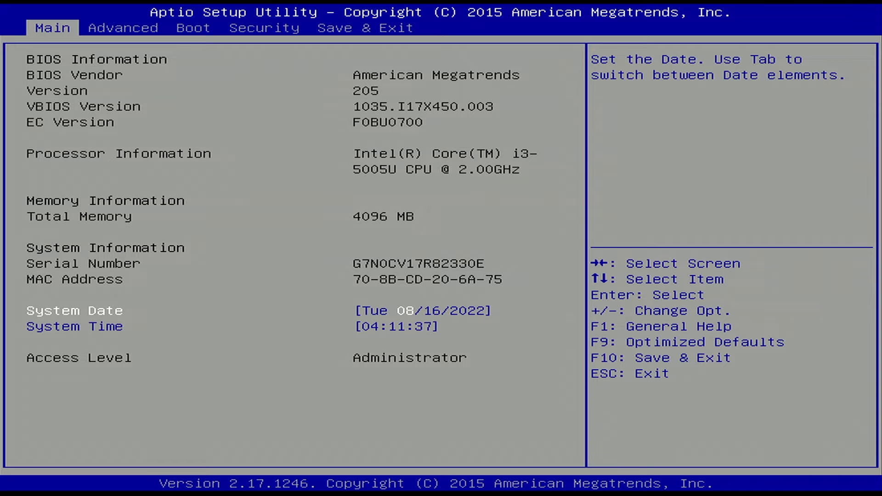
# Set Boot Option #1 to UEFI: SanDisk in the BIOS boot priorities, then save the configuration and exit.
pyautogui.press('Right')
pyautogui.press('Right')
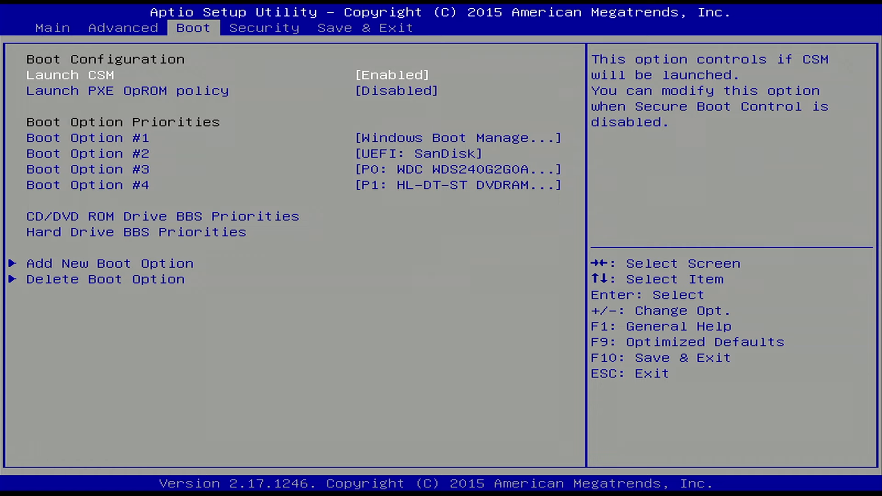
pyautogui.press('Down')
pyautogui.press('Down')
pyautogui.press('Return')
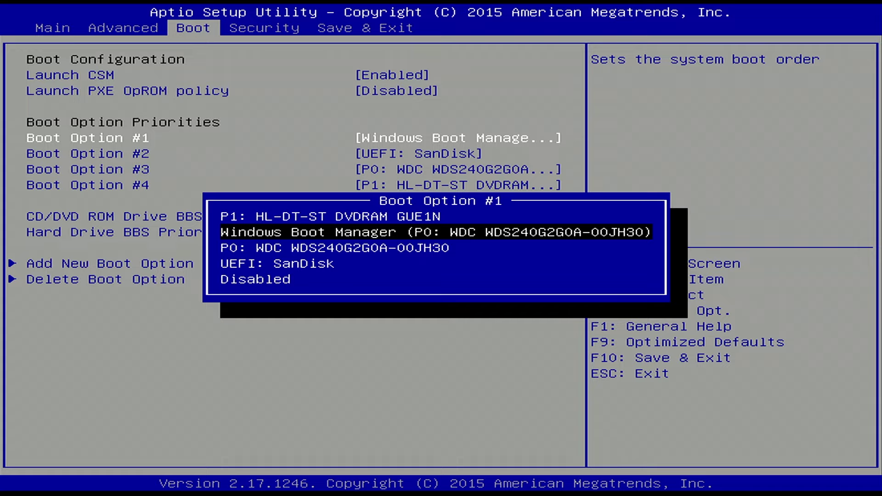
pyautogui.press('Down')
pyautogui.press('Down')
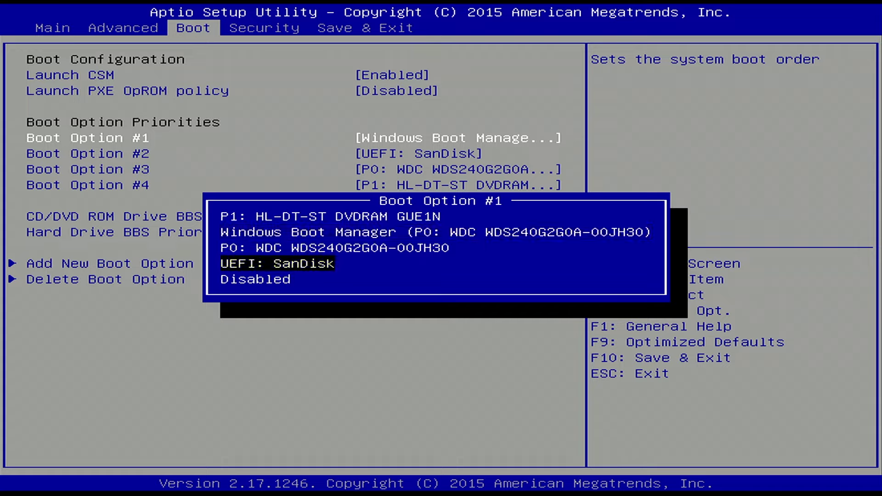
pyautogui.press('Return')
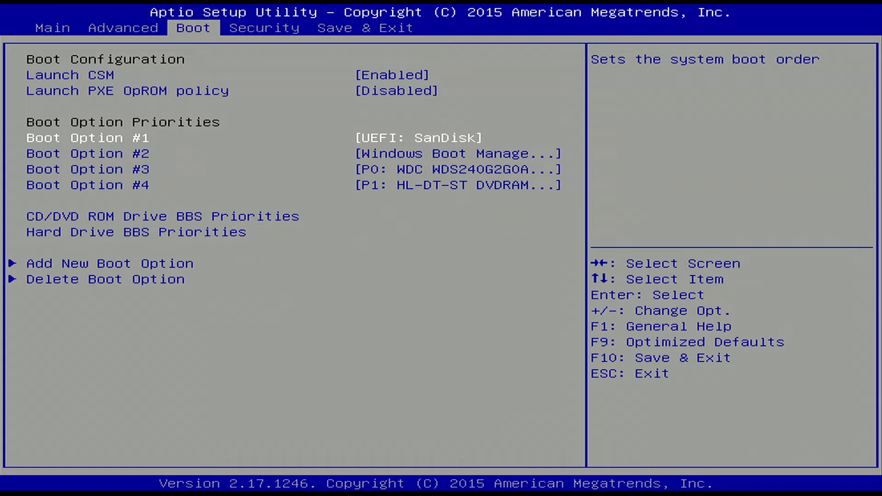
pyautogui.press('F10')
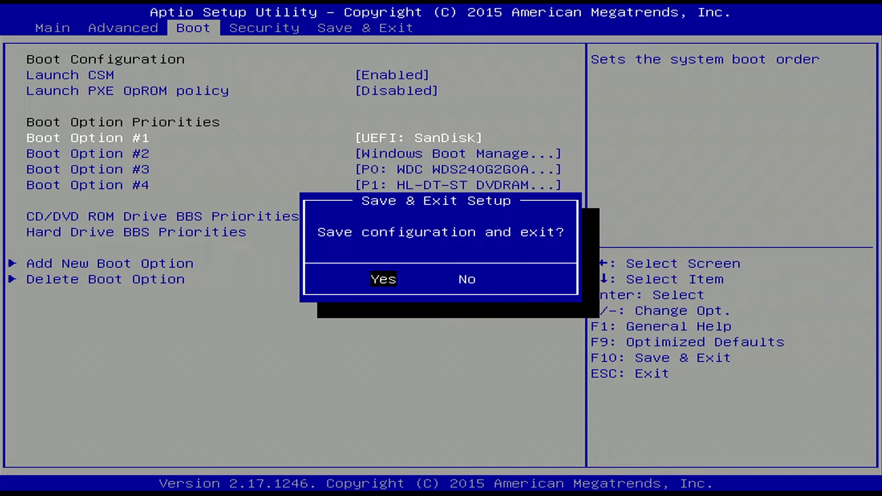
pyautogui.press('Return')
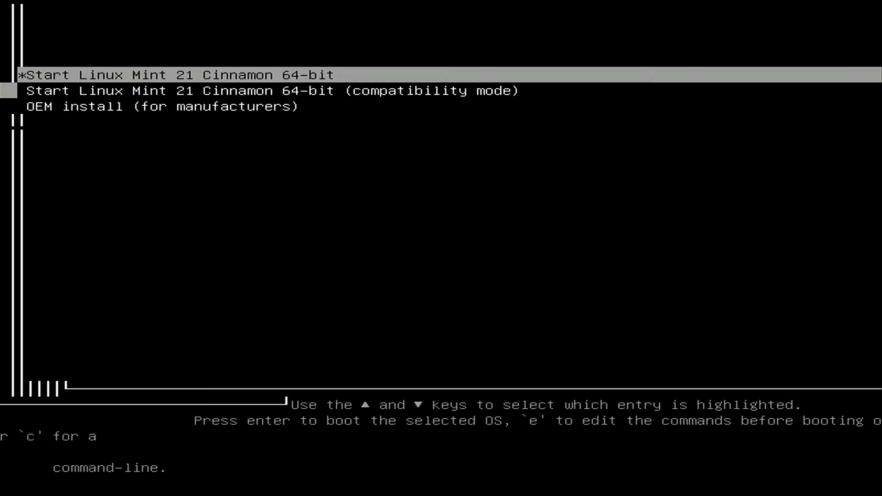
# Look through the USB boot menu entries and boot Start Linux Mint 21 Cinnamon 64-bit.
pyautogui.press('Down')
pyautogui.press('Down')
pyautogui.press('Down')
pyautogui.press('Down')
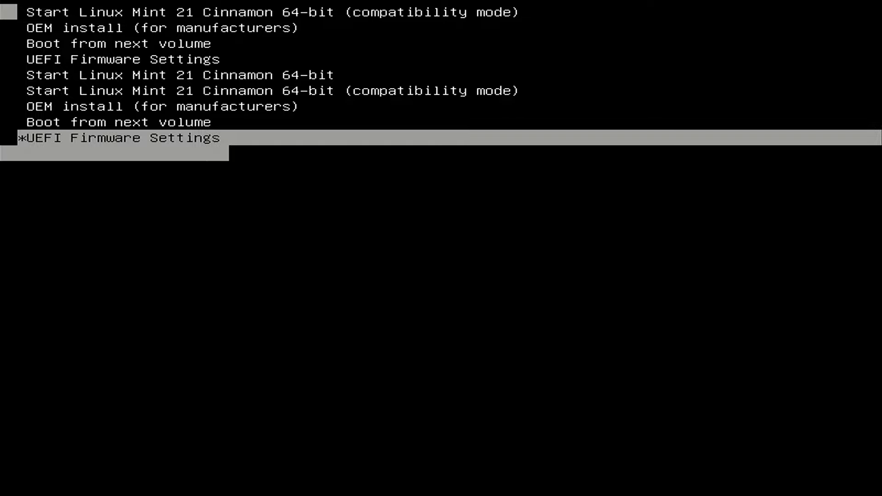
pyautogui.press('Up')
pyautogui.press('Up')
pyautogui.press('Up')
pyautogui.press('Up')
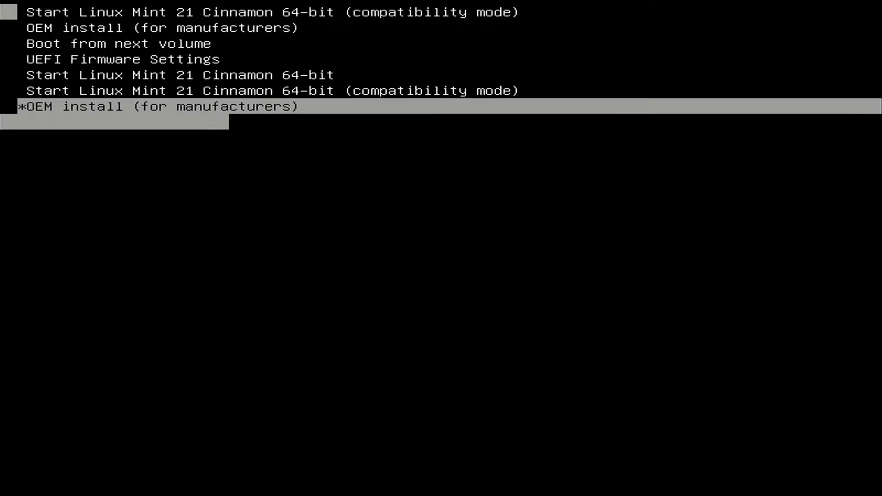
pyautogui.press('Return')
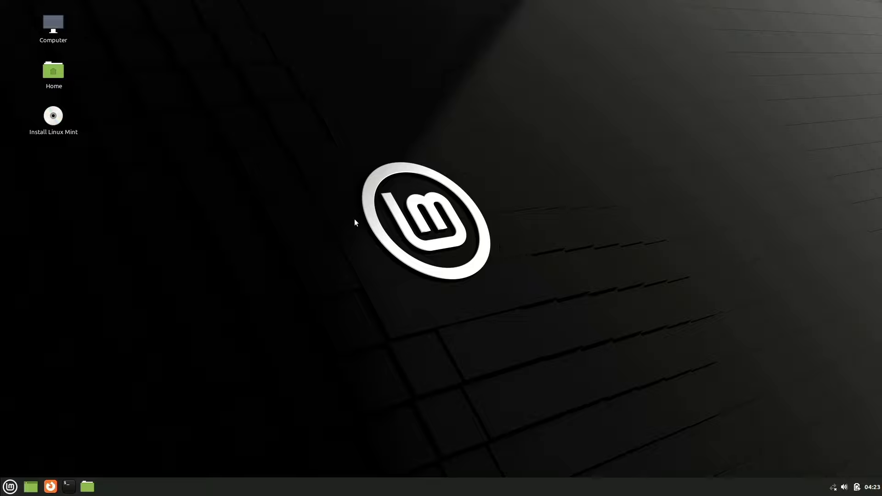
# Launch the Linux Mint installer and accept English as the language and English (US) as the keyboard layout.
pyautogui.click(55, 121)
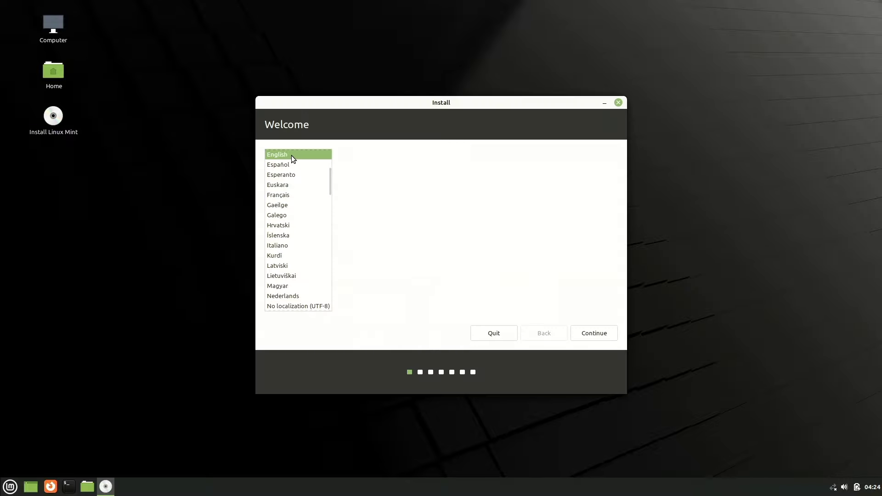
pyautogui.click(588, 335)
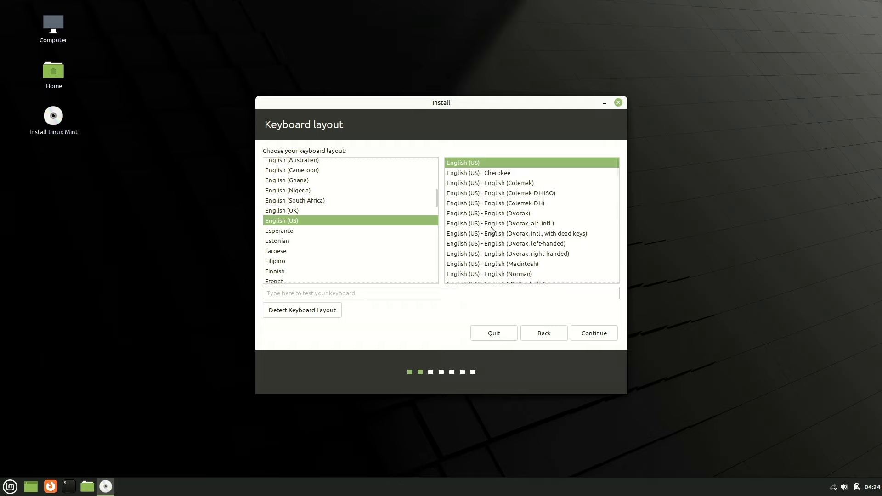
pyautogui.click(594, 338)
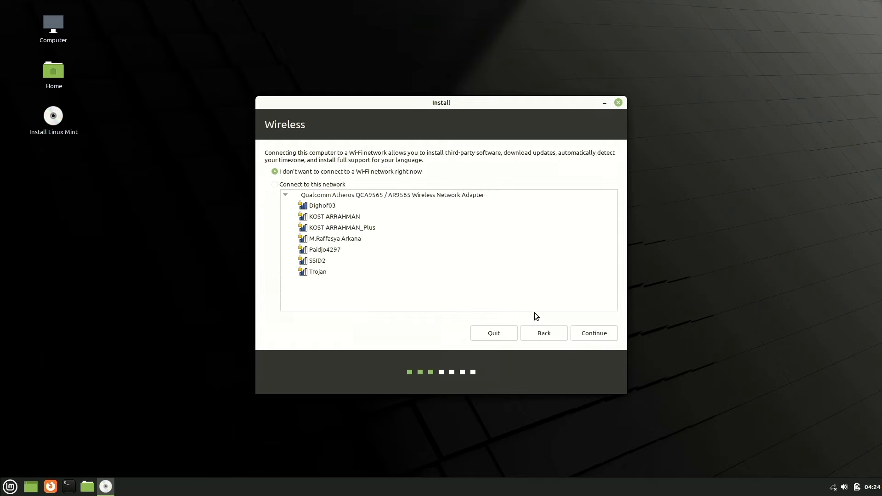